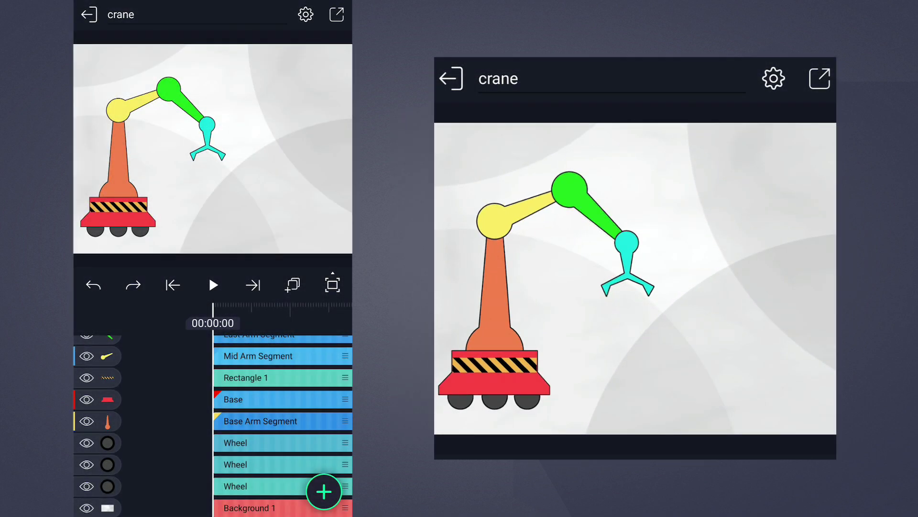
- Move the red Base layer slightly lower with Move & Transform
left_click(241, 399)
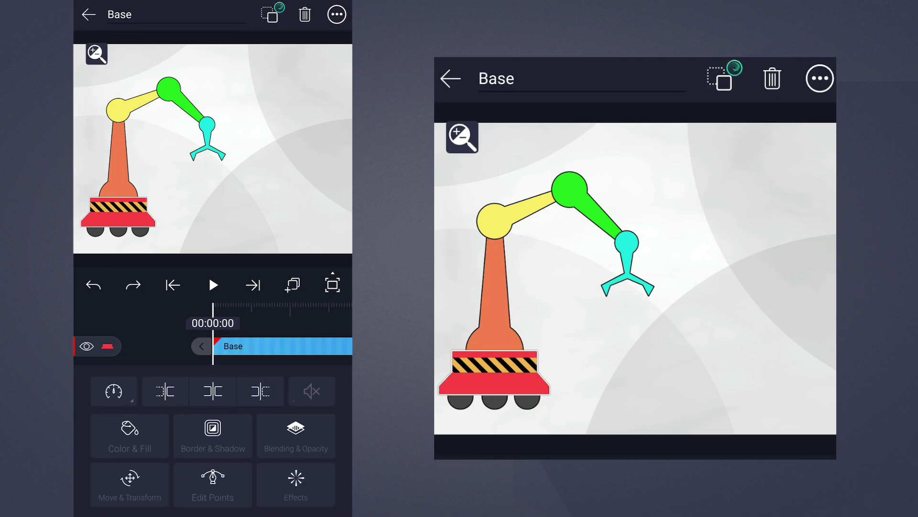
left_click(130, 482)
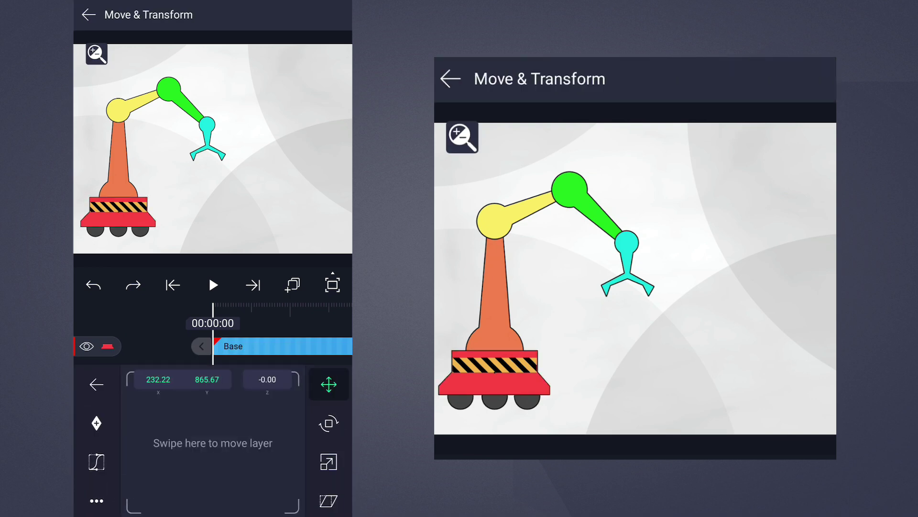
mouse_move(180, 459)
left_mouse_down()
mouse_move(240, 486)
mouse_move(153, 390)
mouse_move(289, 388)
mouse_move(242, 451)
mouse_move(203, 476)
left_mouse_up()
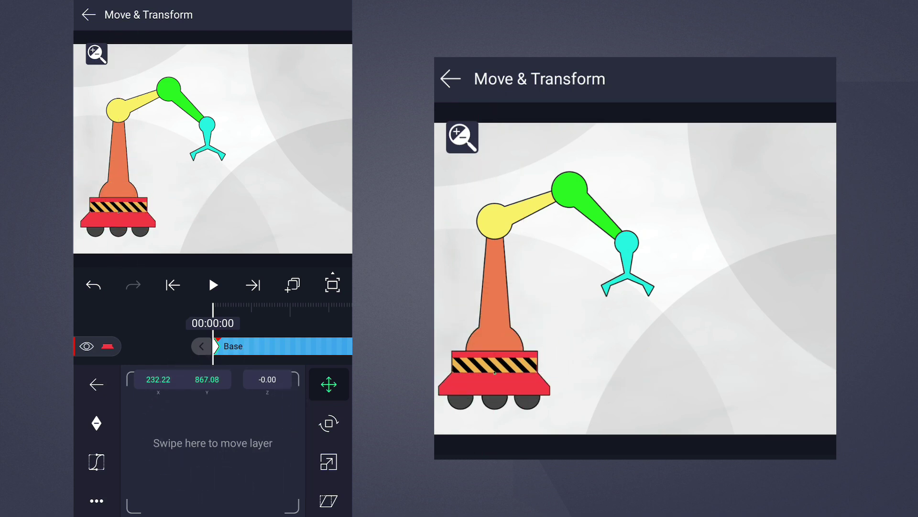
key("Escape")
key("Escape")
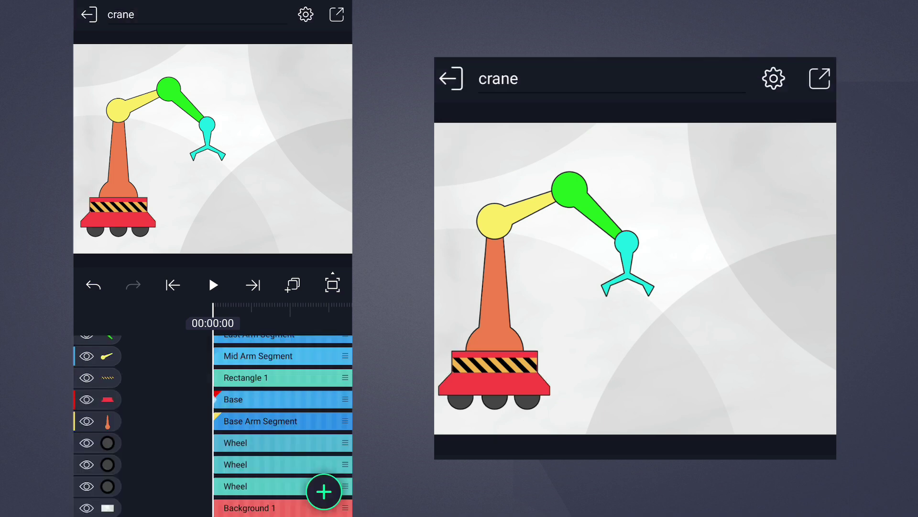
- Open Rectangle 1 and review Base as its parent in the parent layer list
left_click(247, 378)
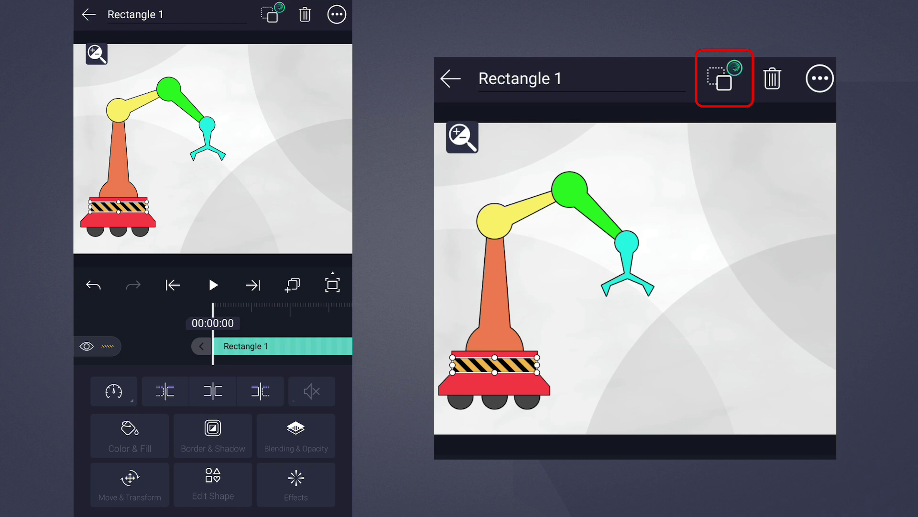
left_click(271, 14)
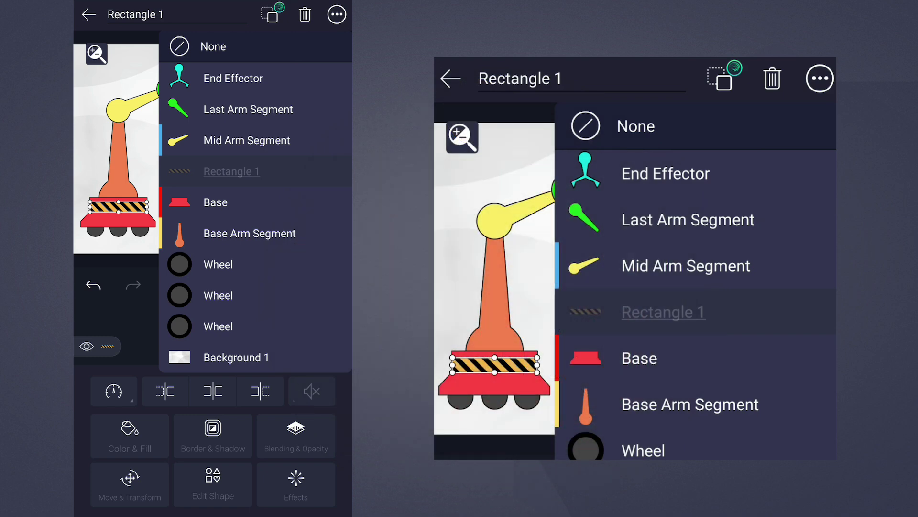
key("Escape")
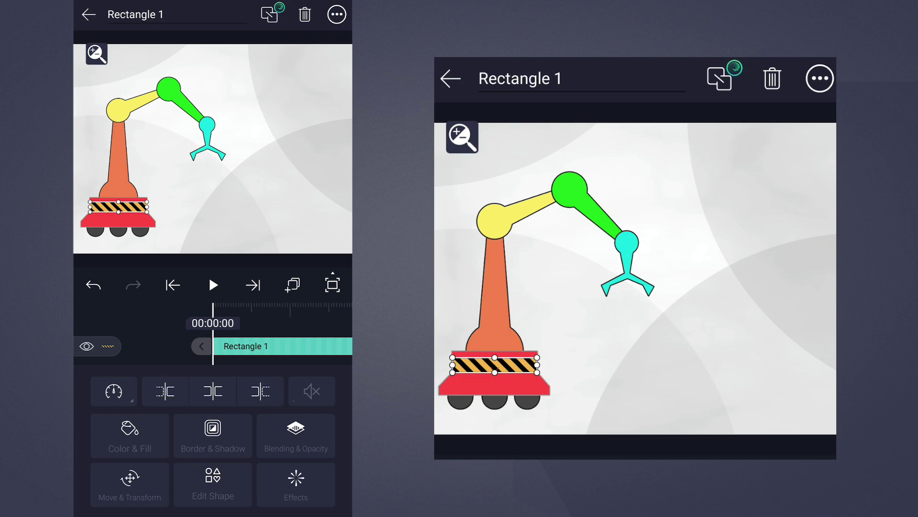
left_click(269, 15)
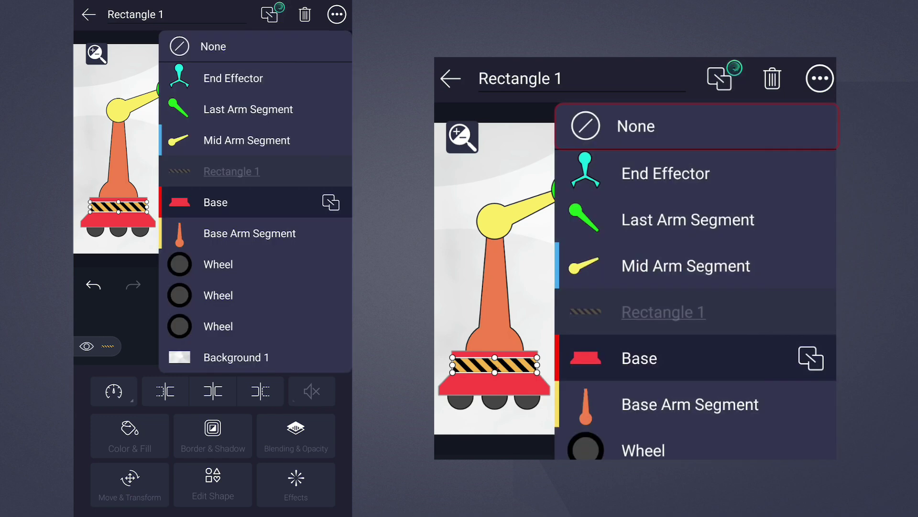
left_click(213, 46)
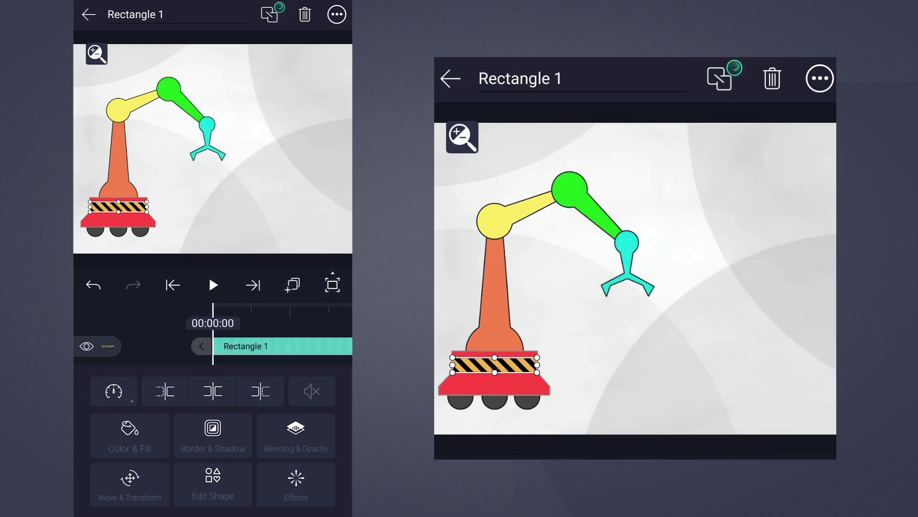
- Shift the red Base, with its stripe, slightly right and down
left_click(88, 15)
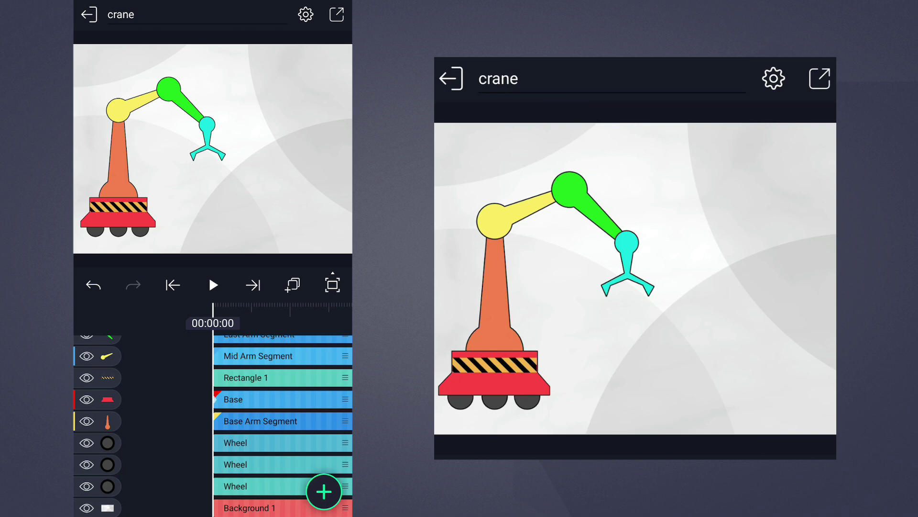
left_click(229, 399)
left_click(127, 482)
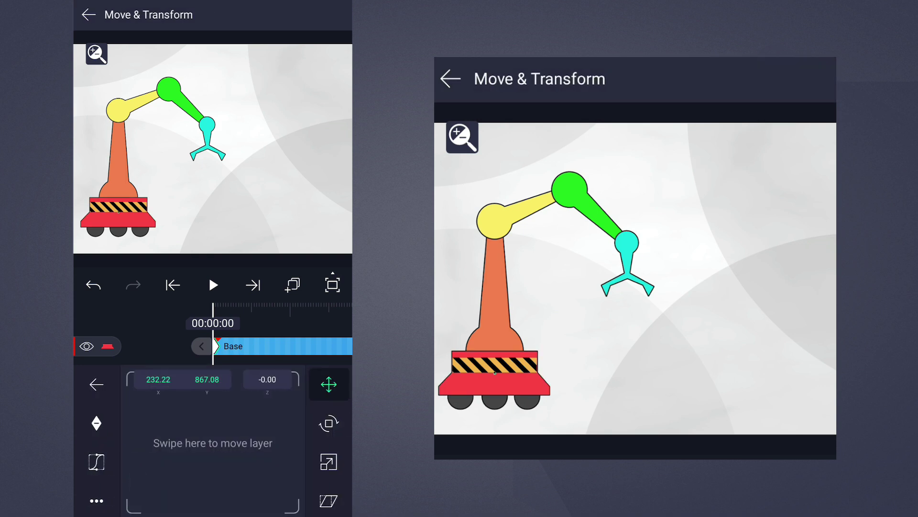
mouse_move(179, 448)
left_mouse_down()
mouse_move(298, 390)
mouse_move(142, 430)
mouse_move(180, 352)
mouse_move(250, 352)
mouse_move(283, 428)
mouse_move(228, 459)
mouse_move(196, 468)
mouse_move(195, 456)
left_mouse_up()
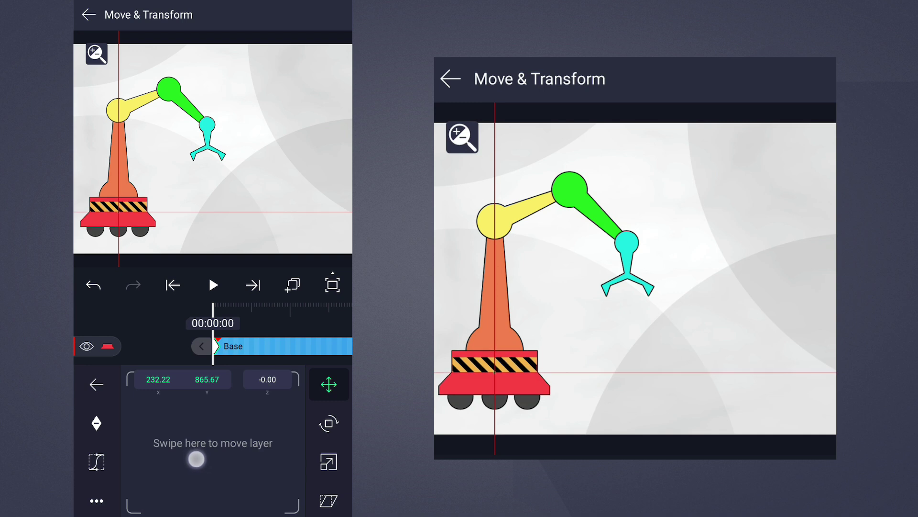
left_click(97, 384)
- Lower the hazard stripe Rectangle 1 back onto the red base
left_click(88, 14)
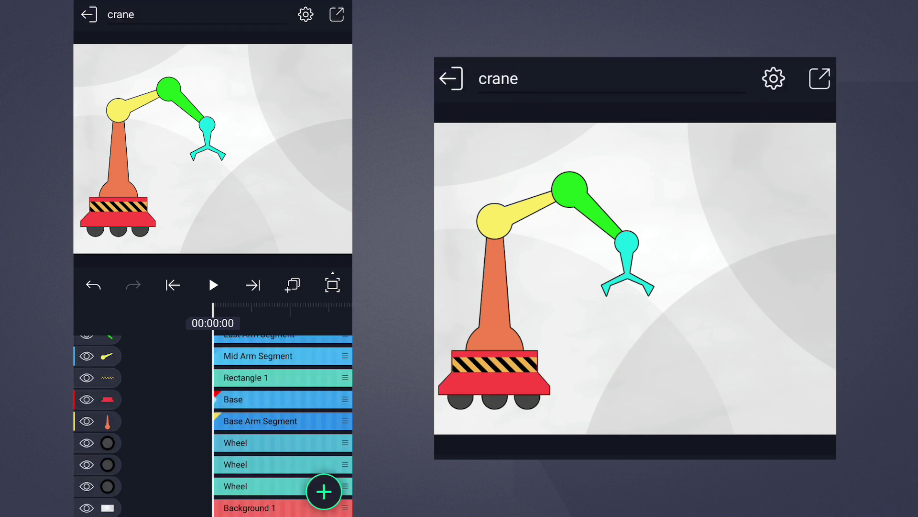
left_click(245, 378)
left_click(127, 481)
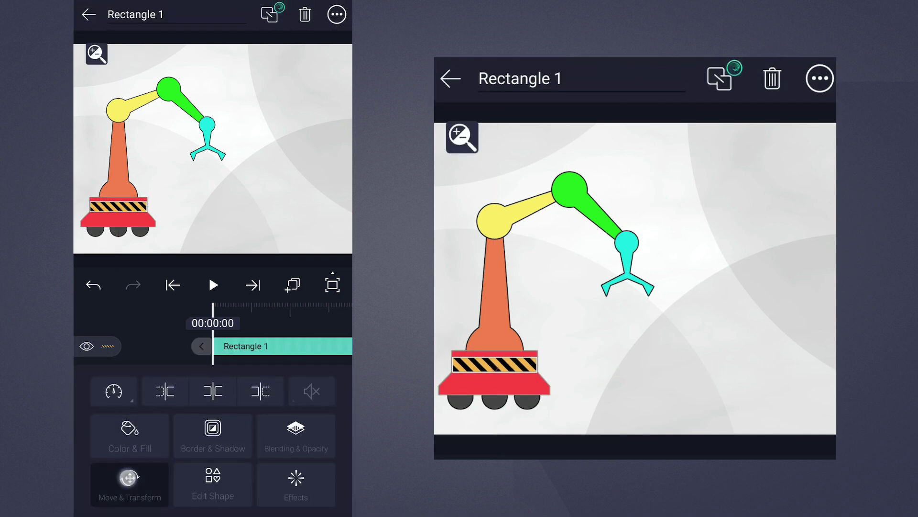
mouse_move(180, 430)
left_mouse_down()
mouse_move(246, 383)
mouse_move(311, 418)
mouse_move(282, 478)
mouse_move(181, 481)
mouse_move(148, 430)
mouse_move(199, 410)
mouse_move(161, 451)
mouse_move(168, 455)
left_mouse_up()
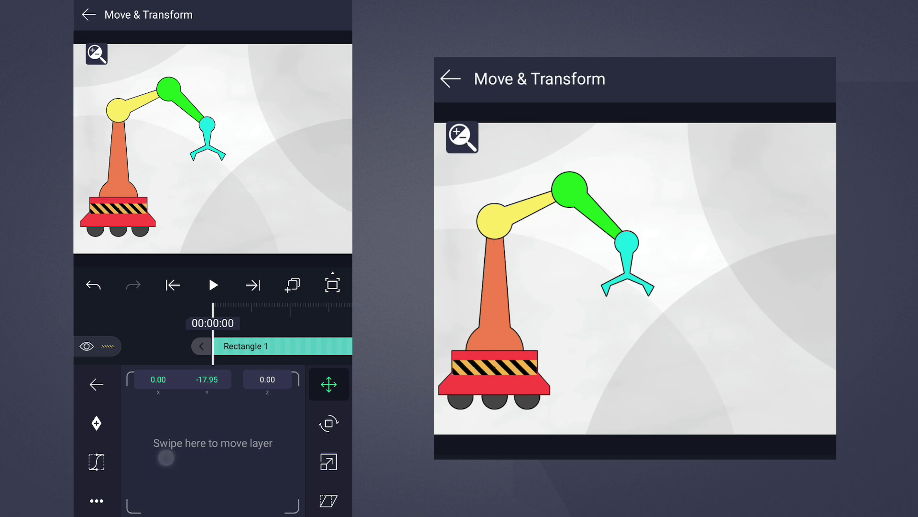
- Undo the stripe adjustment and make Base the first Wheel's parent
left_click(93, 286)
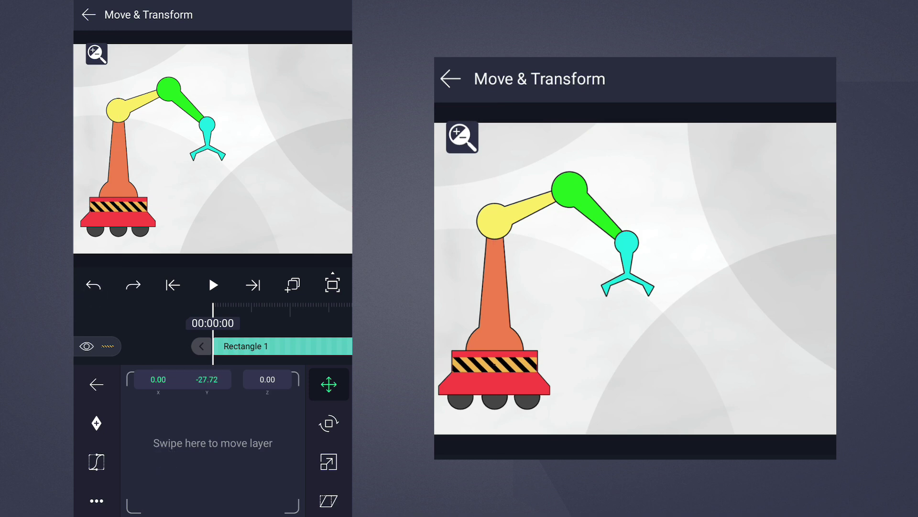
left_click(88, 15)
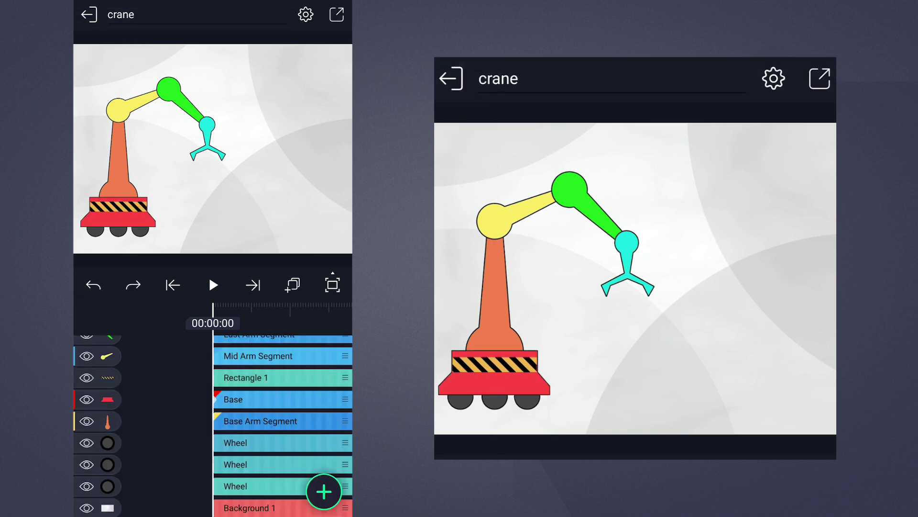
left_click(235, 443)
left_click(724, 77)
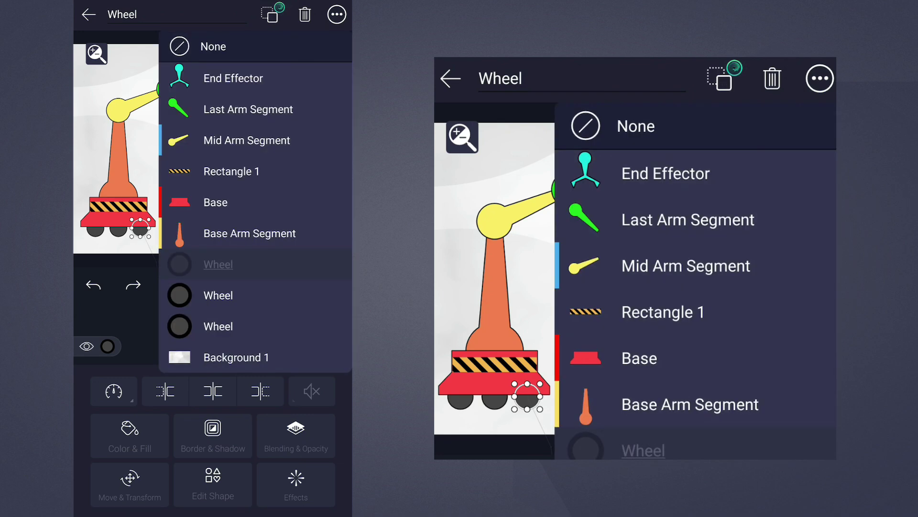
left_click(676, 369)
left_click(88, 14)
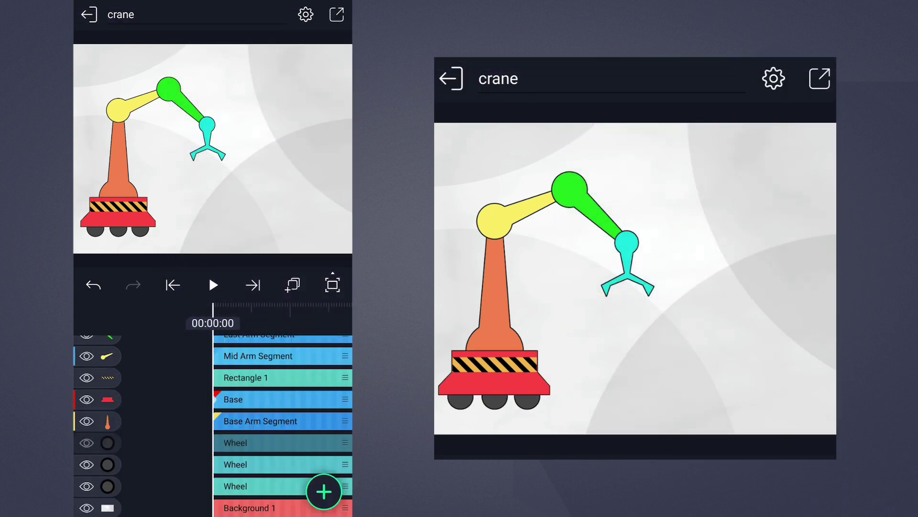
- Make Base the parent of the second and third Wheel layers
left_click(262, 460)
left_click(720, 74)
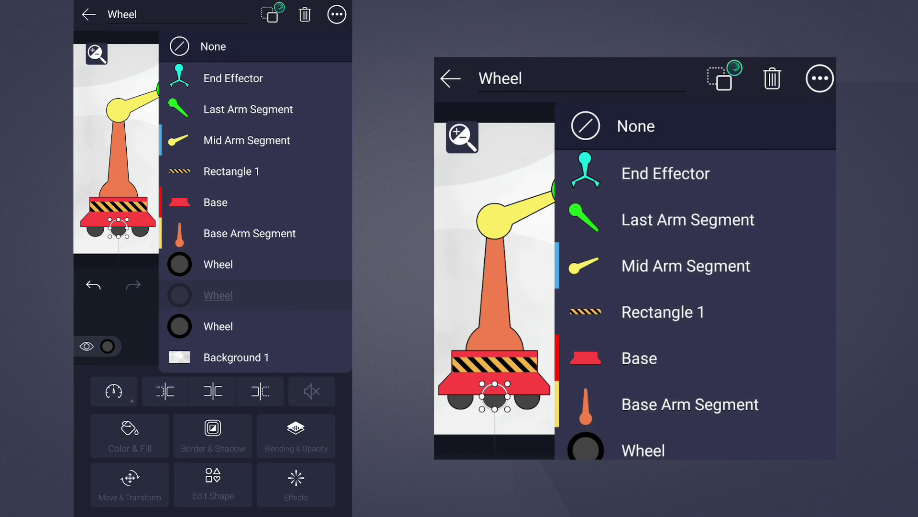
left_click(639, 358)
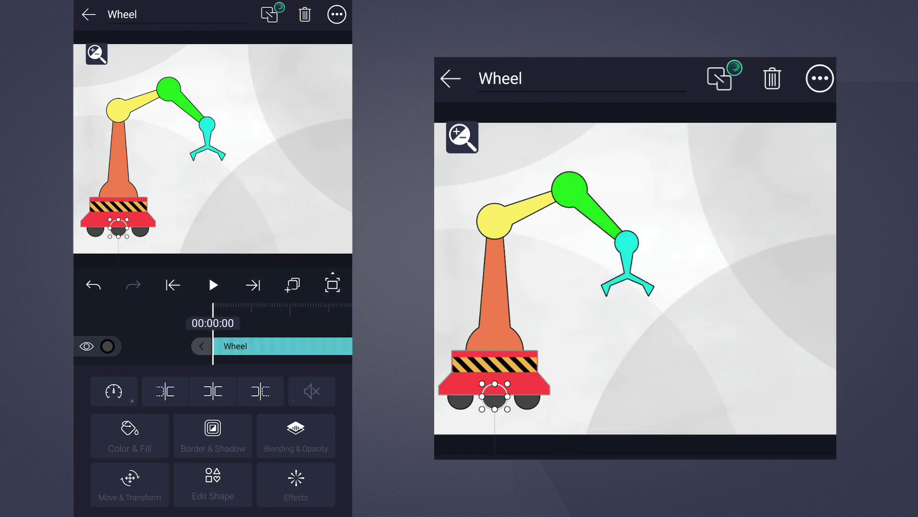
left_click(452, 79)
left_click(235, 486)
left_click(720, 76)
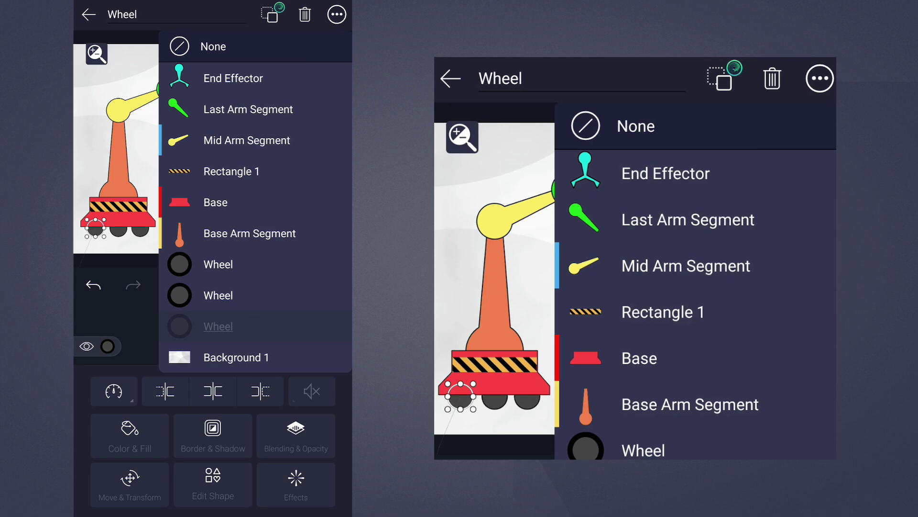
left_click(640, 358)
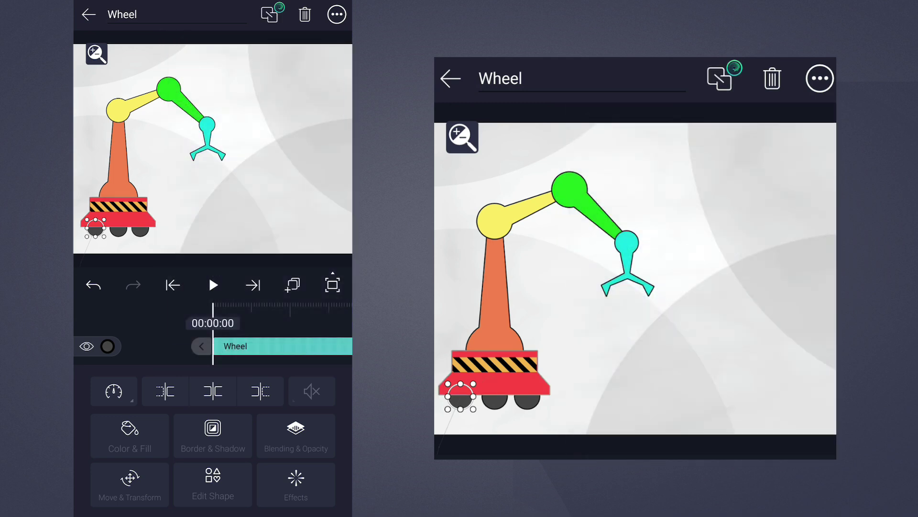
left_click(450, 78)
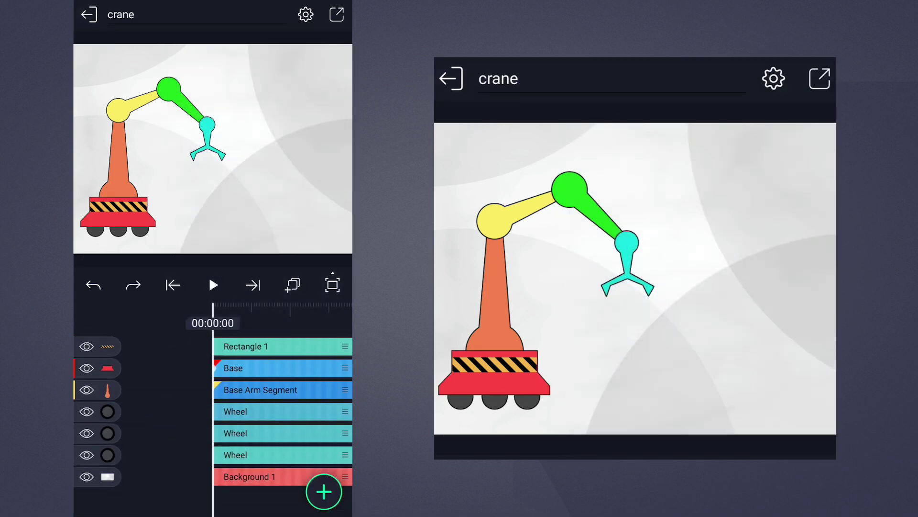
- Group the three Wheel layers together just below Rectangle 1 in the stack
left_click_drag(337, 410, 336, 369)
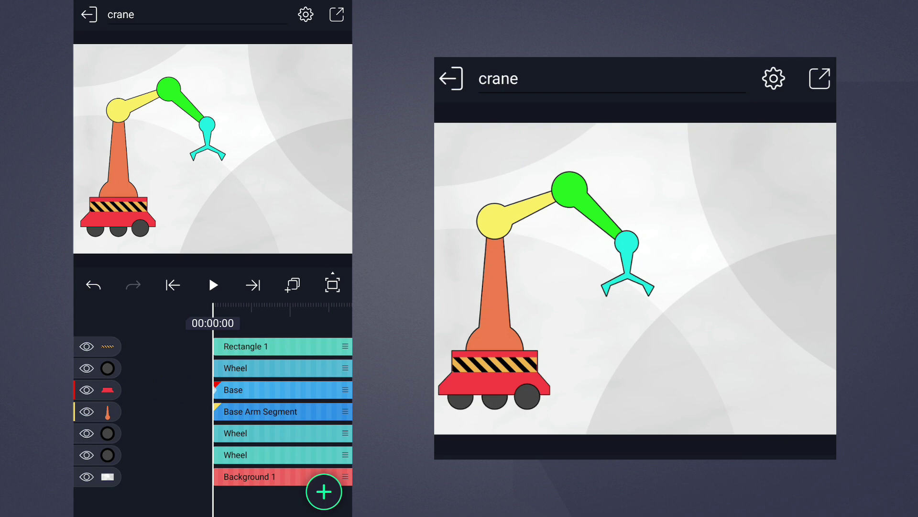
left_click_drag(338, 437, 337, 390)
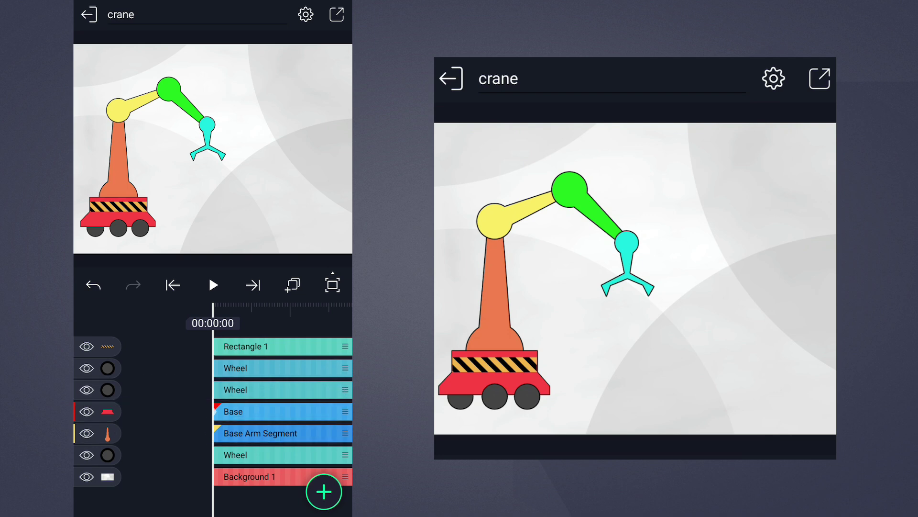
left_click_drag(337, 455, 336, 411)
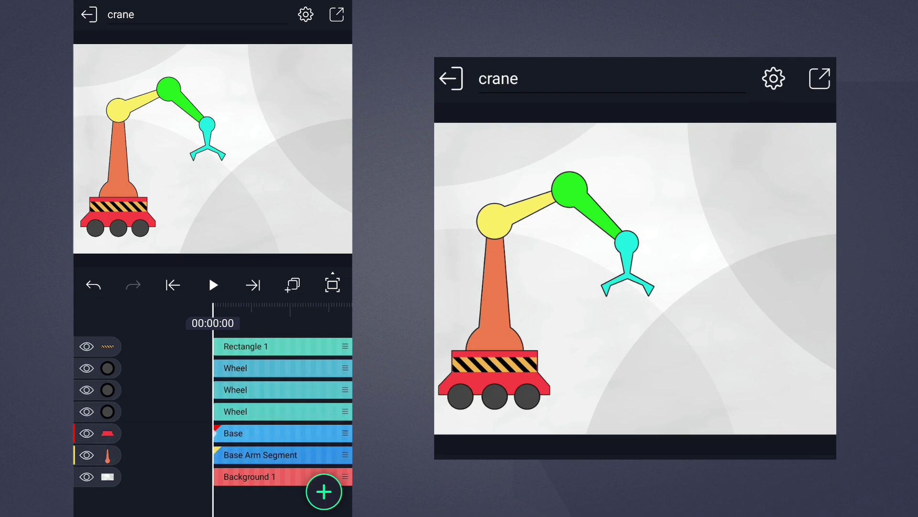
- Slide the red base cart to the right, carrying the wheels along
left_click(233, 433)
left_click(129, 484)
mouse_move(186, 443)
left_mouse_down()
mouse_move(318, 422)
mouse_move(172, 459)
left_mouse_up()
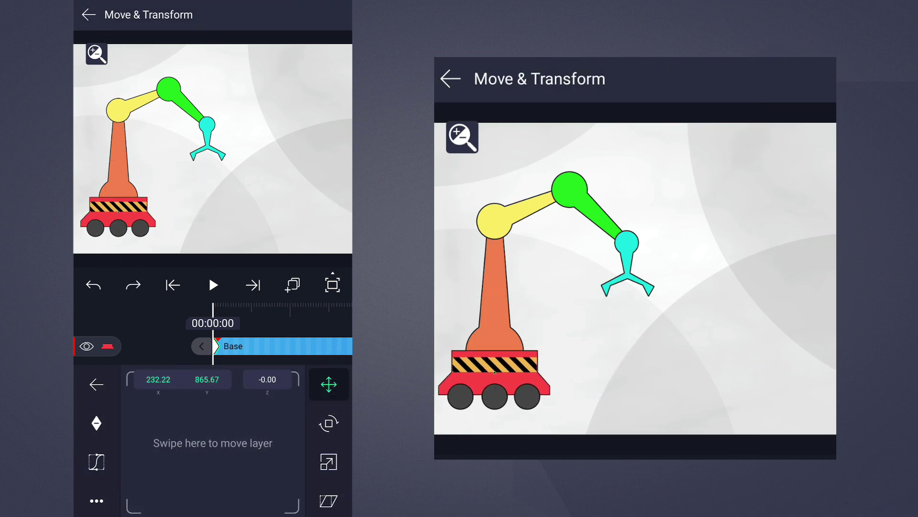
- Move the orange Base Arm Segment right, off the cart, and parent it to Base
left_click(97, 383)
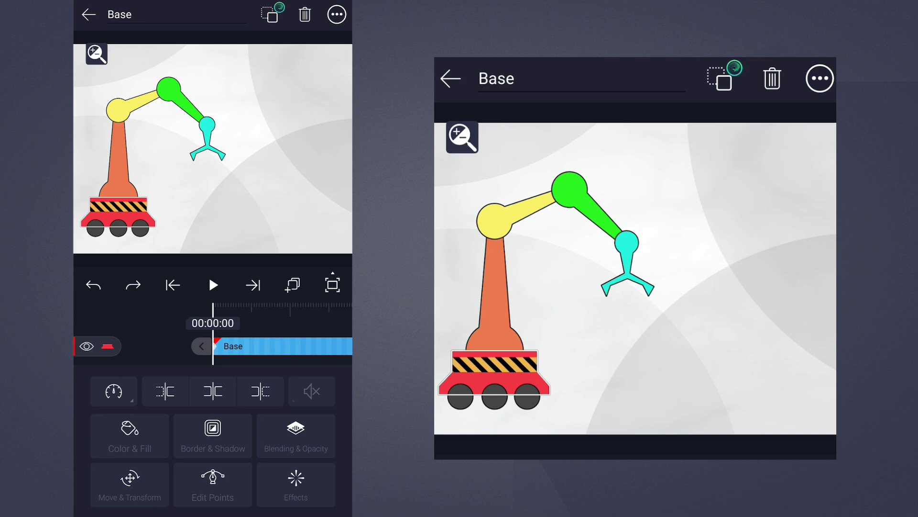
key("Escape")
left_click(234, 452)
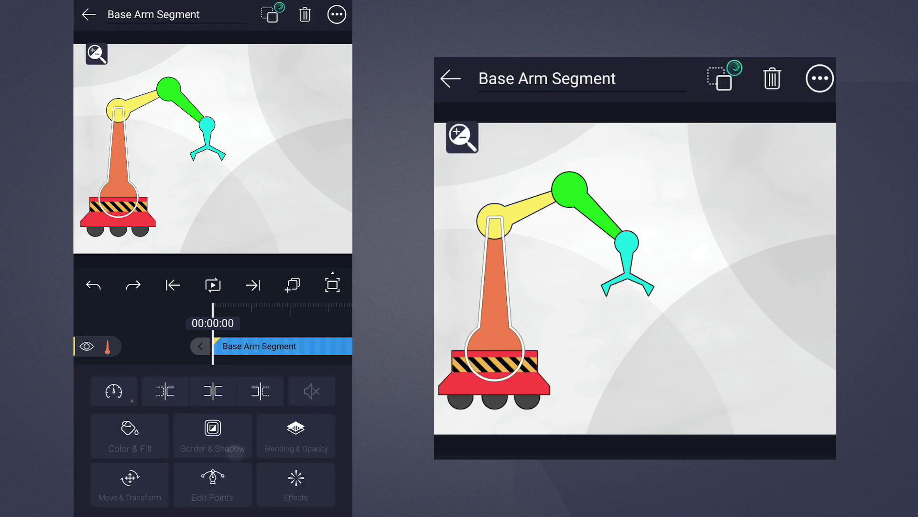
left_click(131, 475)
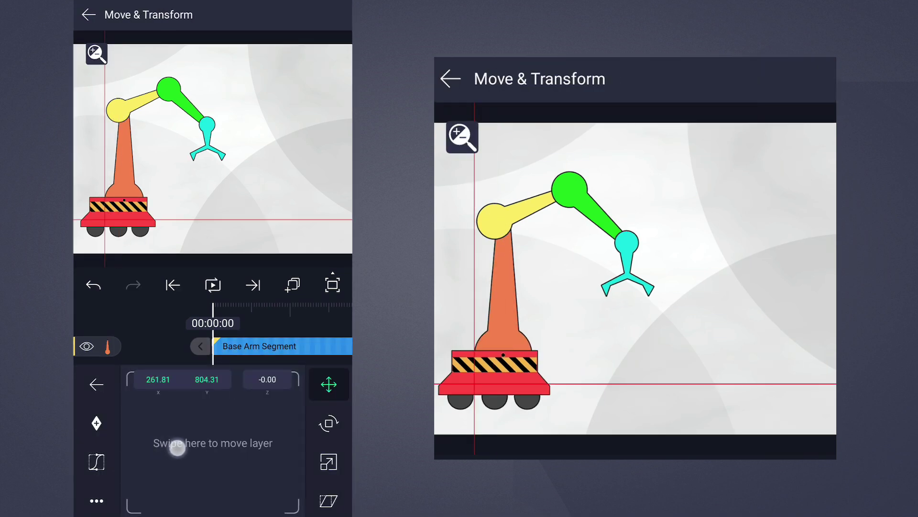
mouse_move(179, 443)
left_mouse_down()
mouse_move(308, 439)
mouse_move(326, 447)
left_mouse_up()
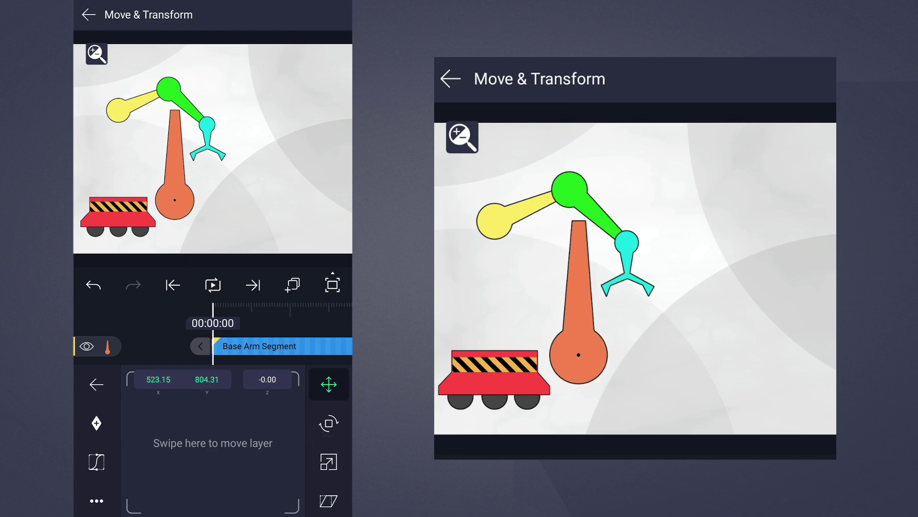
key("Escape")
left_click(271, 15)
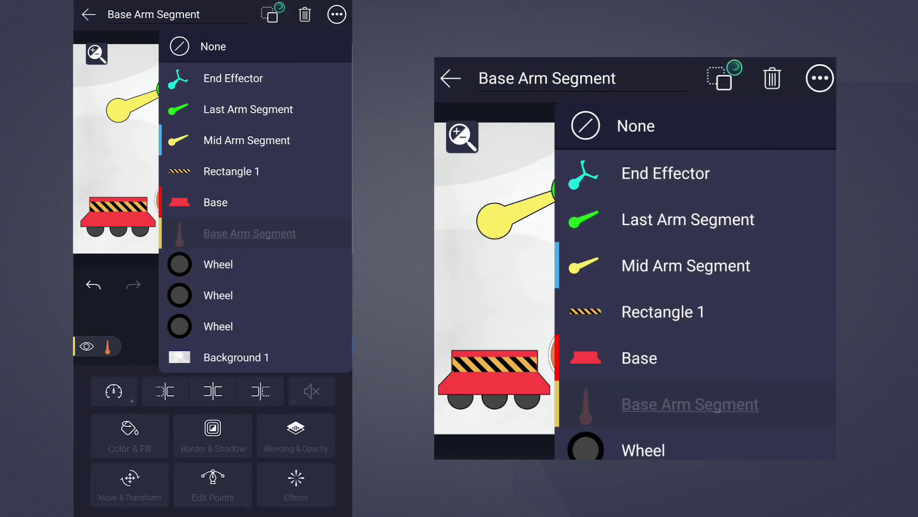
left_click(215, 201)
key("Escape")
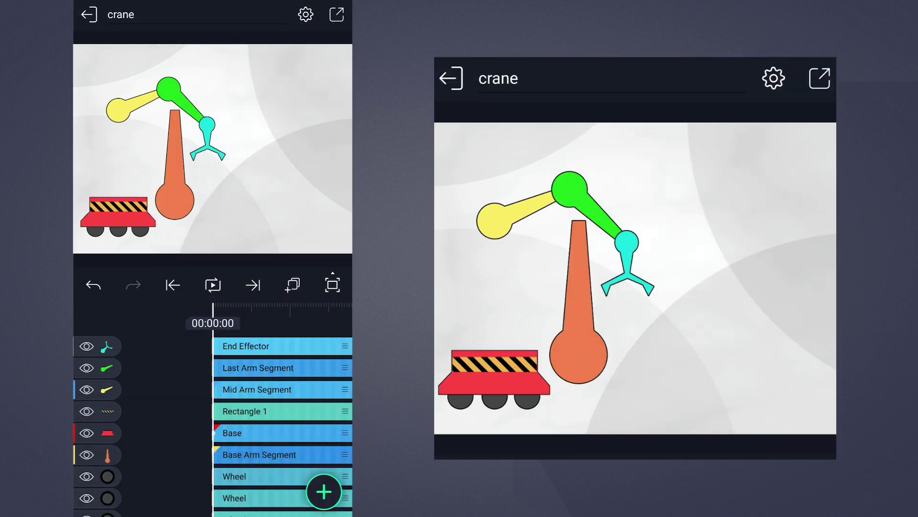
- Test the parenting by moving the cart up-right, then undo the move
left_click(273, 433)
left_click(130, 476)
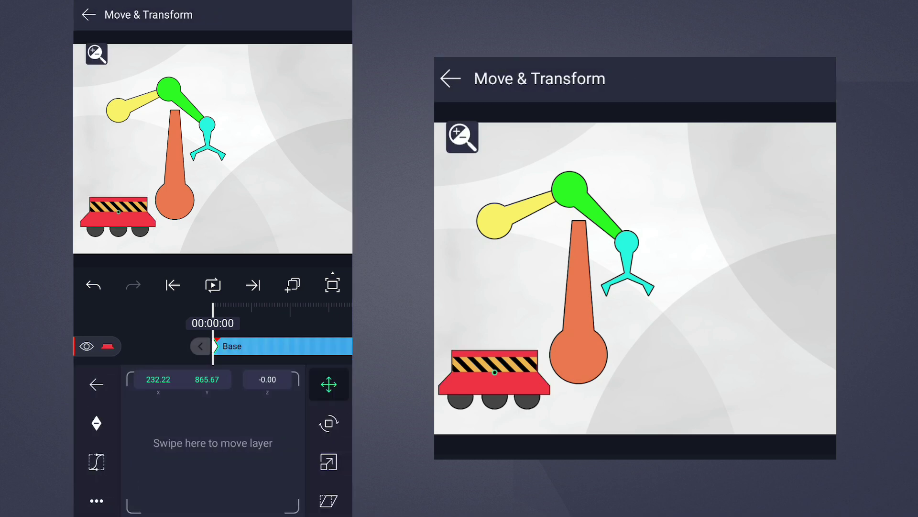
mouse_move(175, 445)
left_mouse_down()
mouse_move(229, 389)
mouse_move(252, 459)
mouse_move(297, 385)
mouse_move(207, 423)
mouse_move(298, 432)
left_mouse_up()
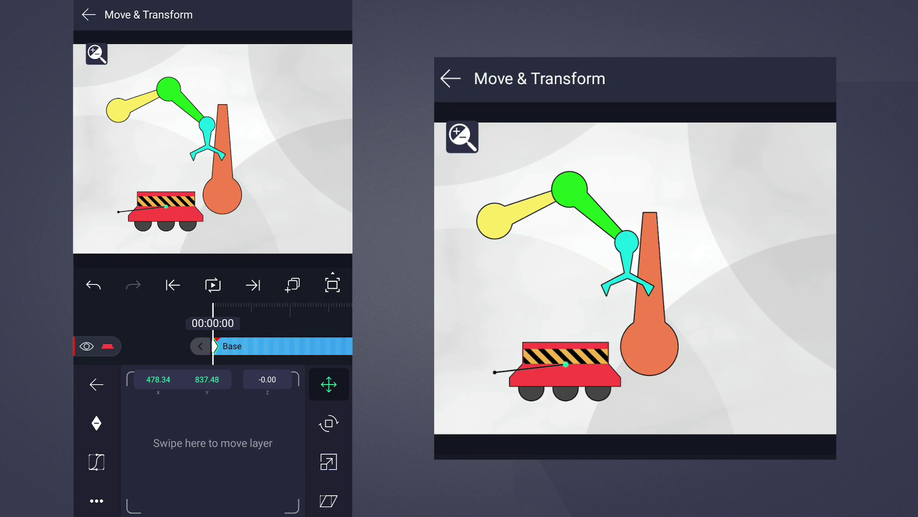
left_click(93, 286)
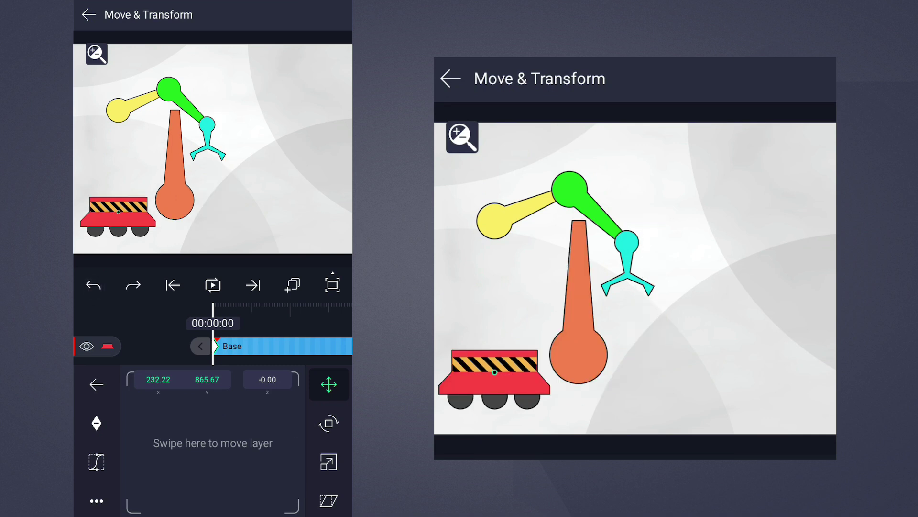
left_click(97, 384)
left_click(88, 15)
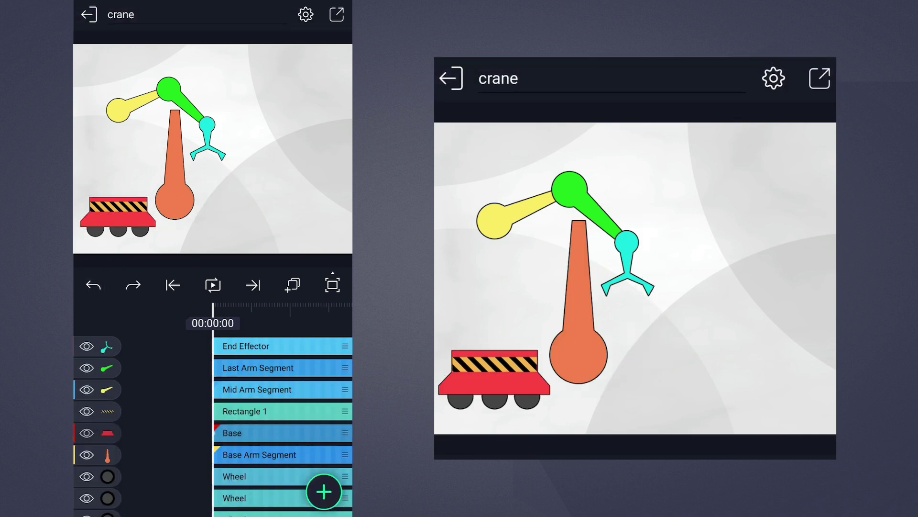
- Move the orange arm back left and centre it on the cart
left_click(259, 454)
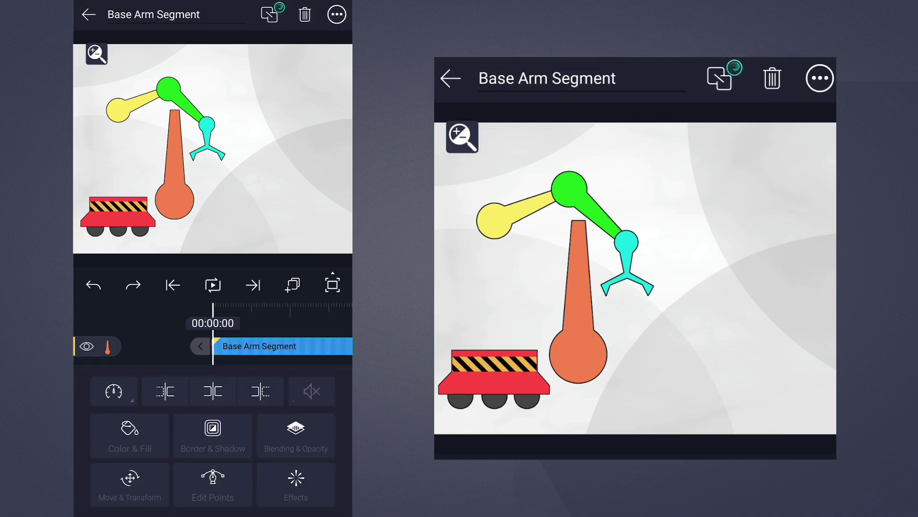
left_click(130, 481)
left_click_drag(245, 448, 91, 447)
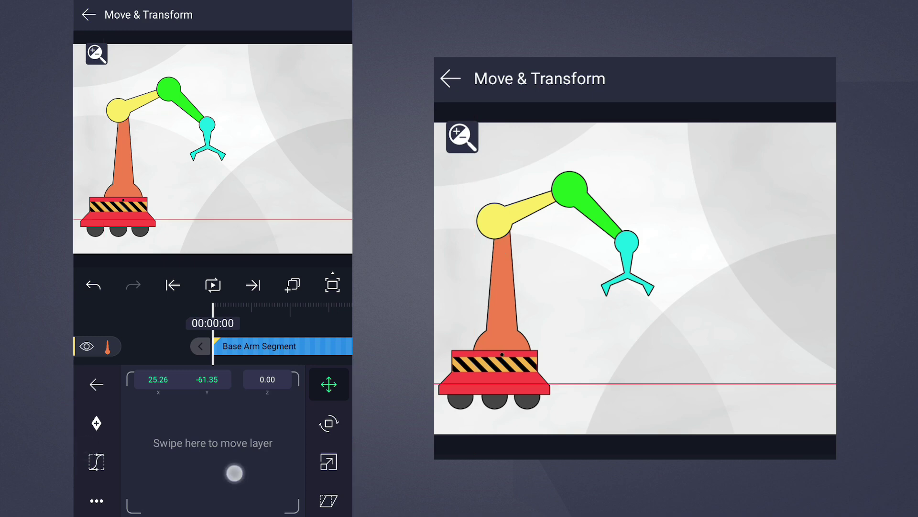
left_click_drag(234, 471, 234, 472)
left_click(97, 384)
- Set and confirm Base as the Base Arm Segment's parent
left_click(272, 15)
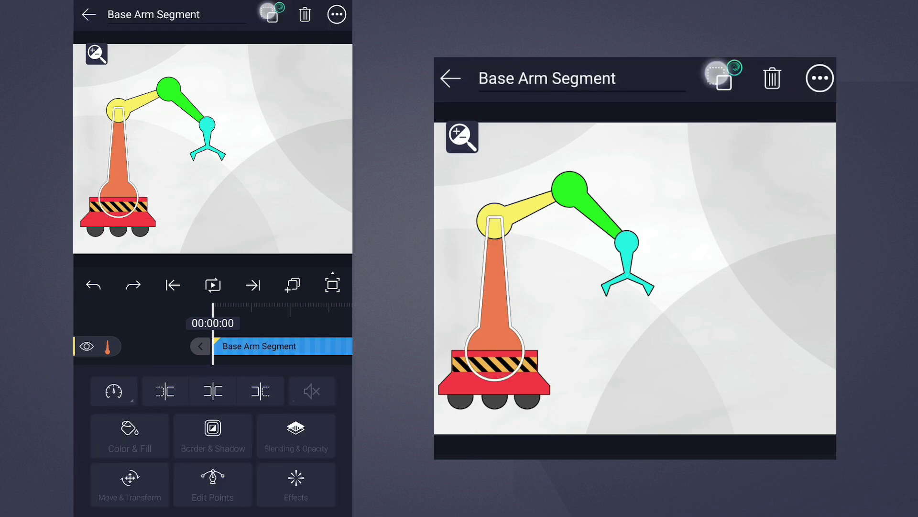
left_click(206, 201)
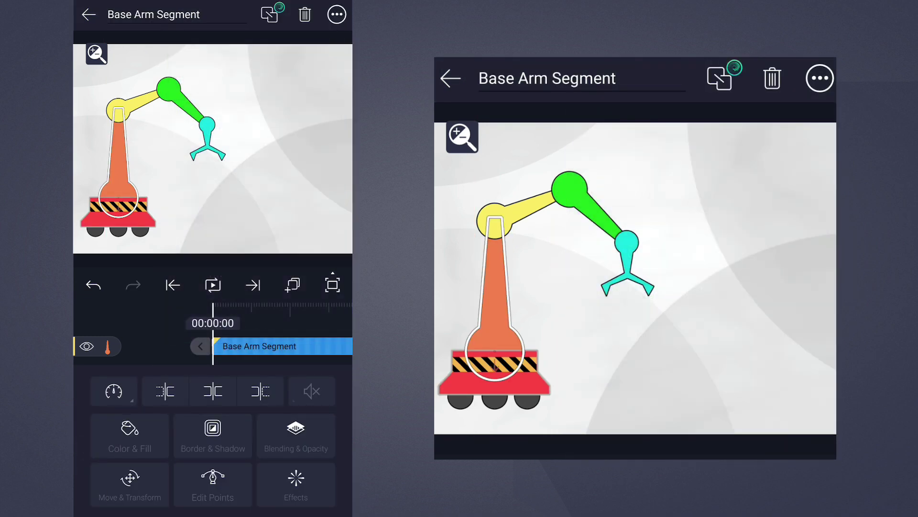
left_click(89, 15)
left_click(273, 454)
left_click(271, 15)
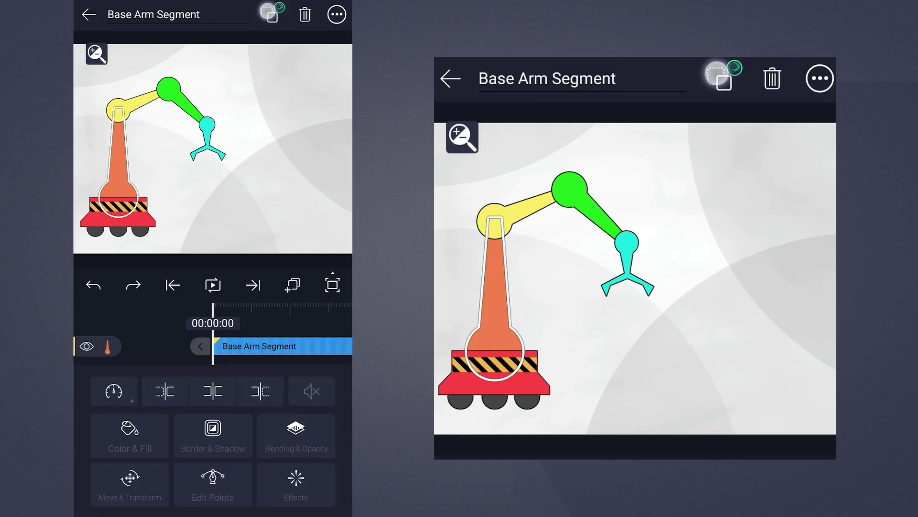
left_click(206, 199)
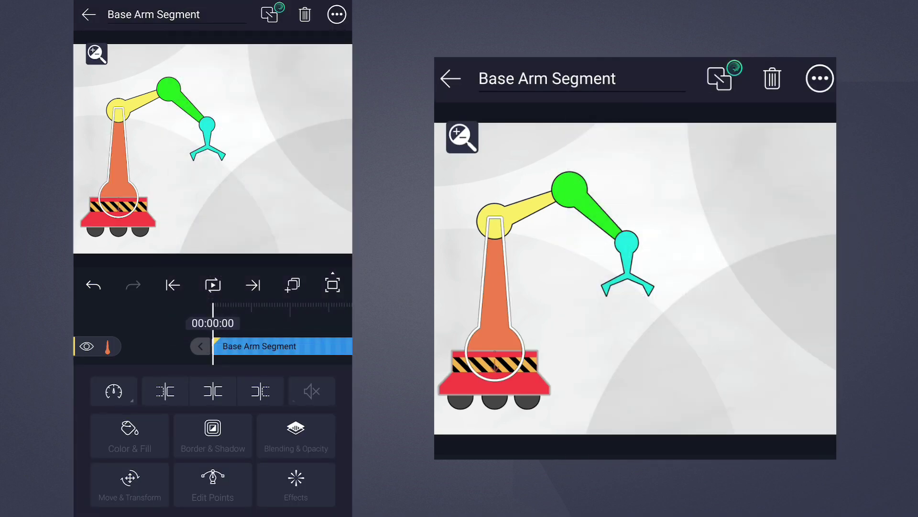
- Make Base the parent of the Mid Arm Segment
left_click(88, 14)
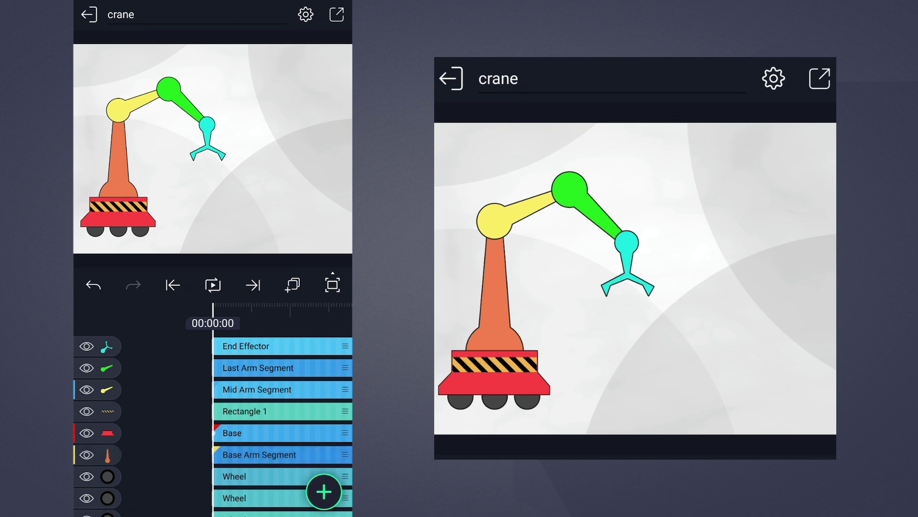
left_click(258, 389)
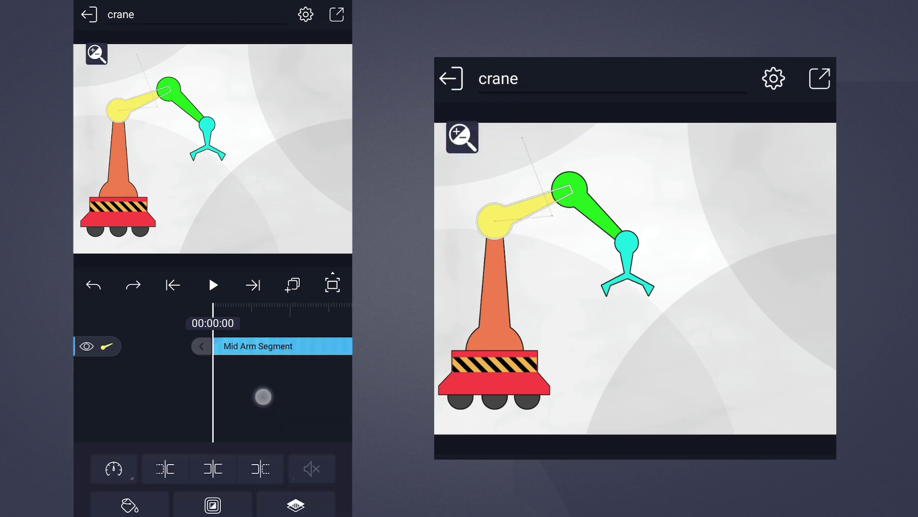
left_click(272, 14)
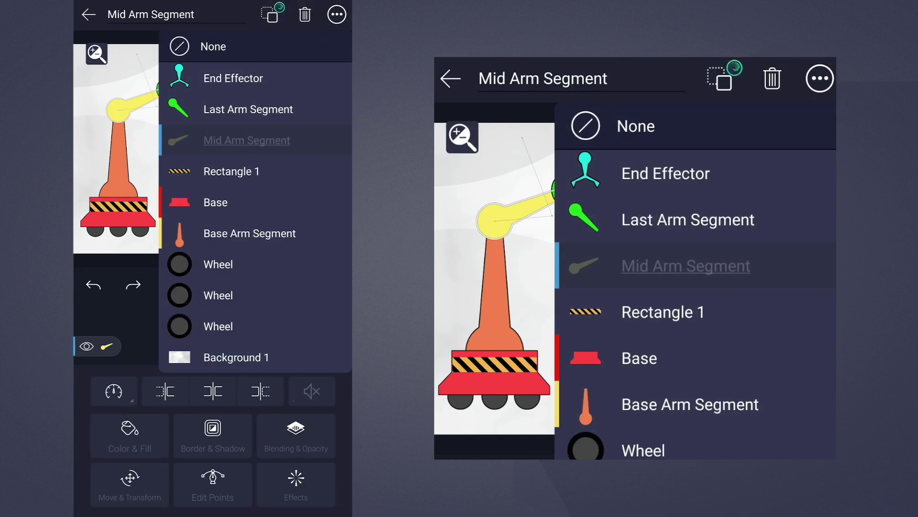
left_click(206, 200)
left_click(88, 14)
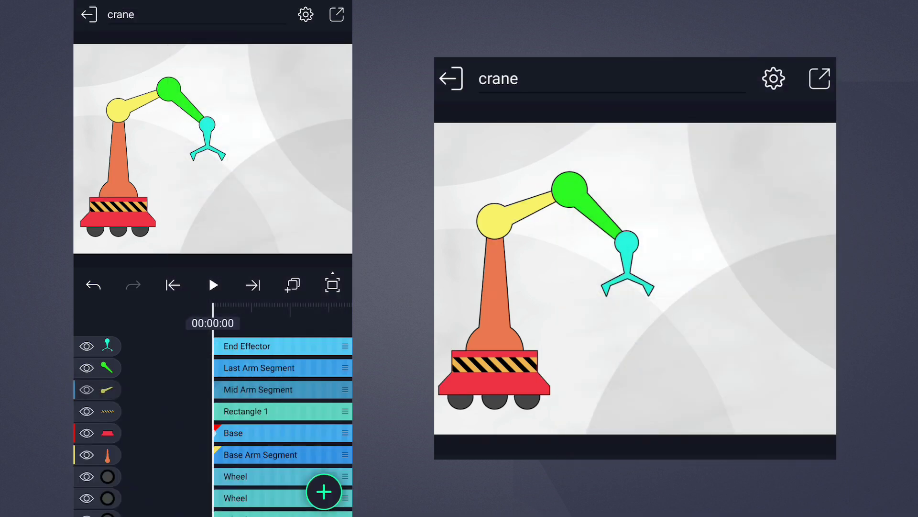
- Rotate the orange Base Arm Segment about 57 degrees as a test
left_click(260, 454)
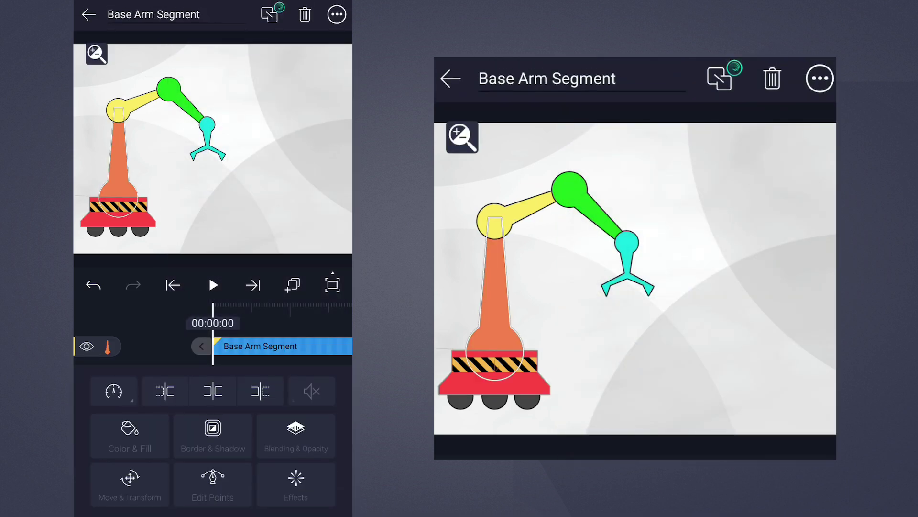
left_click(131, 482)
left_click(329, 424)
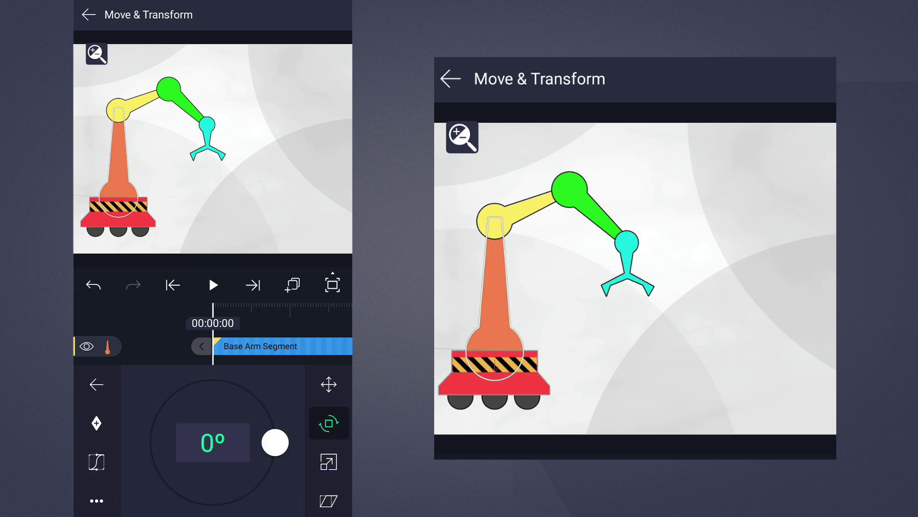
mouse_move(272, 441)
left_mouse_down()
mouse_move(248, 494)
mouse_move(273, 428)
mouse_move(244, 383)
mouse_move(275, 442)
left_mouse_up()
left_click(89, 15)
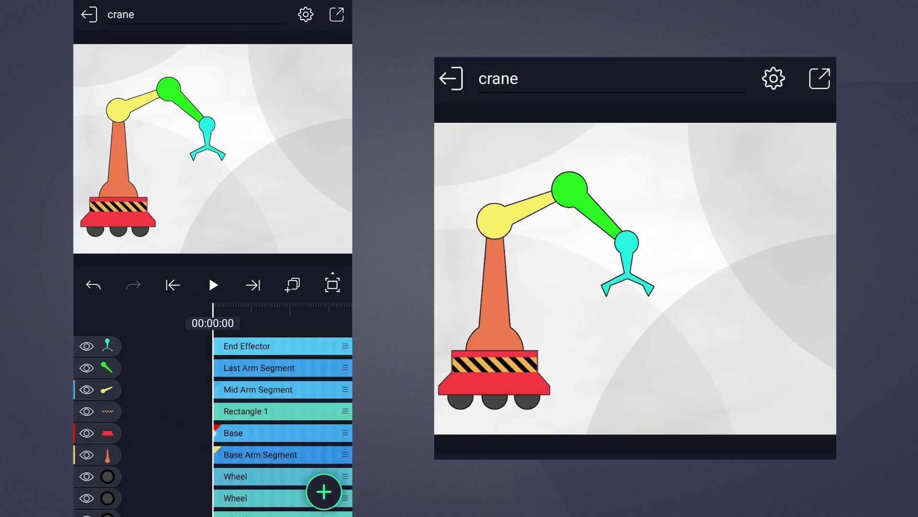
- Re-parent the Mid Arm Segment to the Base Arm Segment
left_click(227, 397)
left_click(269, 11)
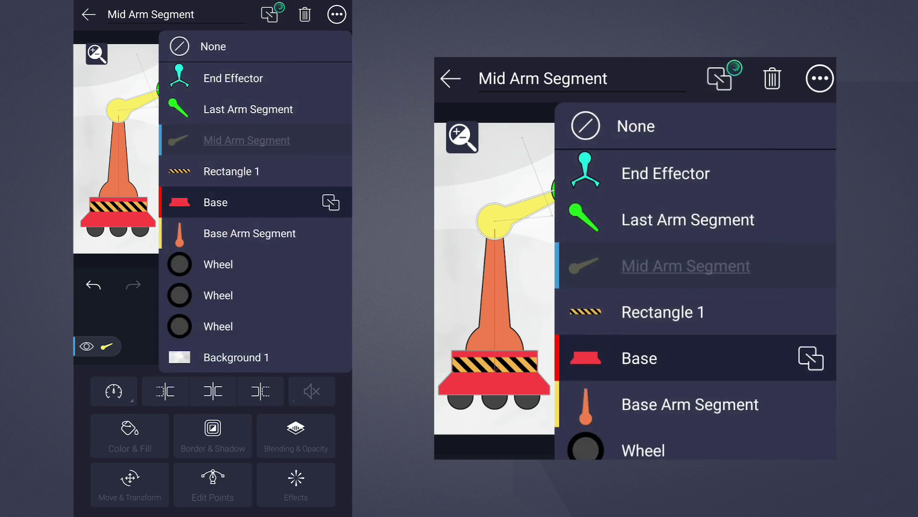
left_click(218, 231)
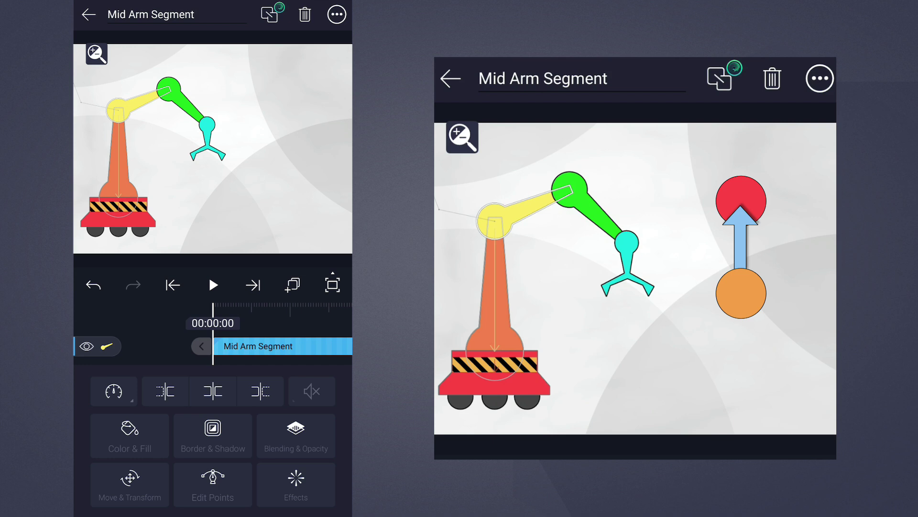
left_click(88, 14)
- Rotate the Base Arm Segment again to check the mid arm follows
left_click(237, 460)
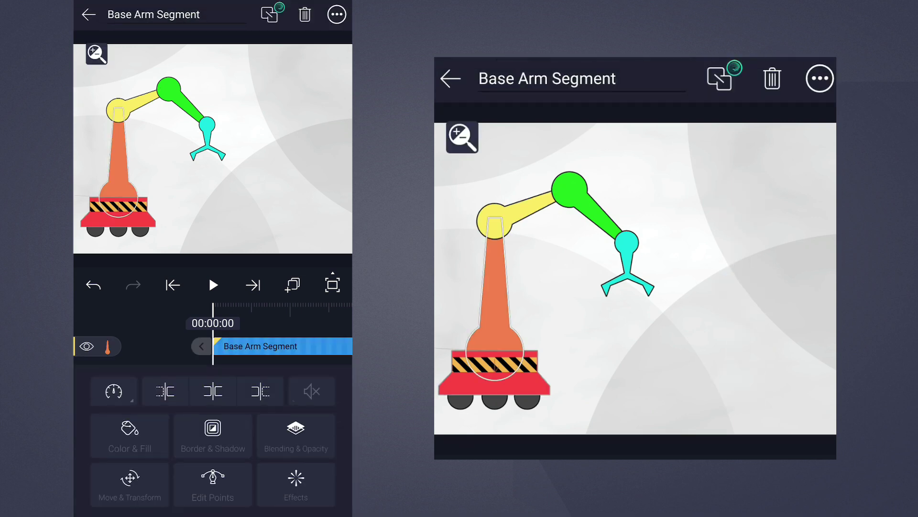
left_click(131, 482)
left_click(329, 424)
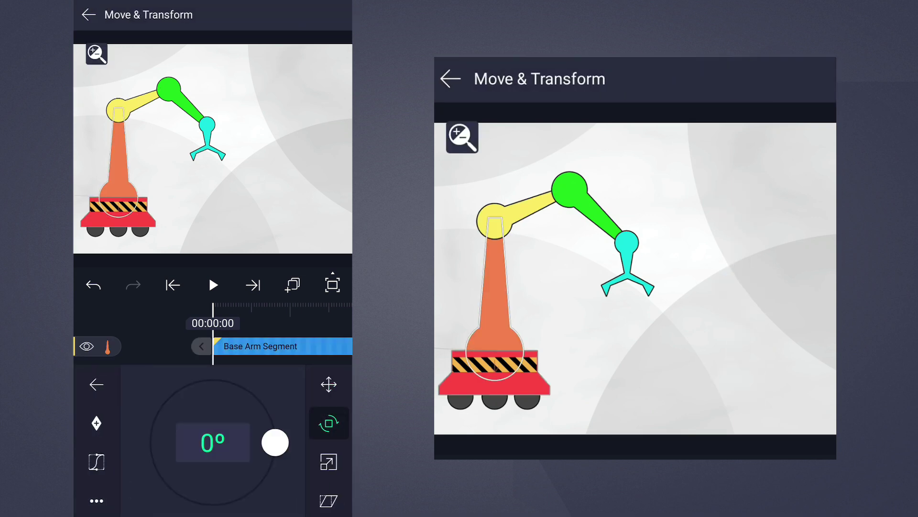
mouse_move(276, 443)
left_mouse_down()
mouse_move(251, 488)
mouse_move(283, 423)
mouse_move(282, 372)
mouse_move(300, 438)
left_mouse_up()
- Parent the green Last Arm Segment to the Mid Arm Segment
left_click(88, 15)
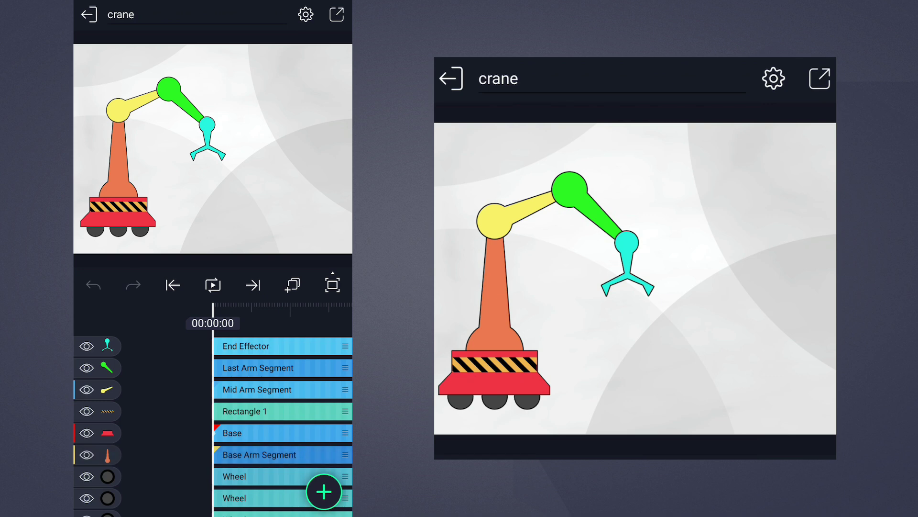
left_click(257, 367)
left_click(270, 15)
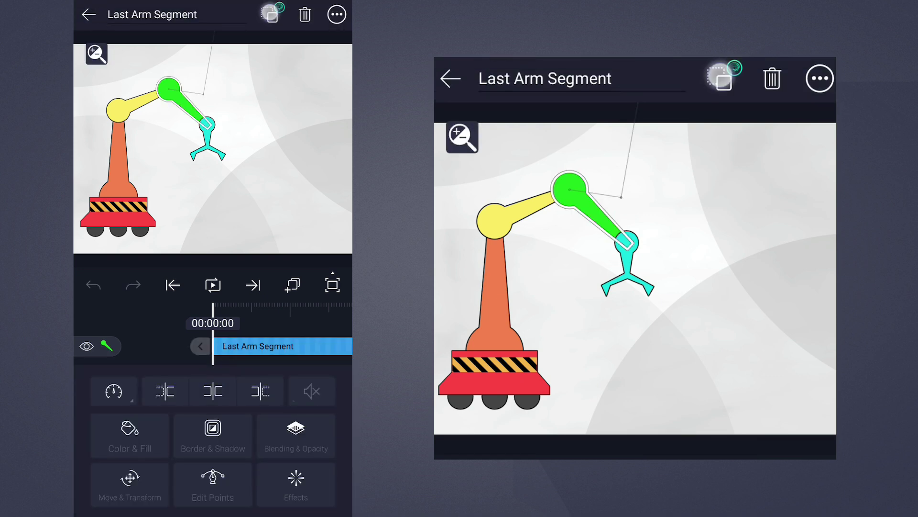
left_click(247, 140)
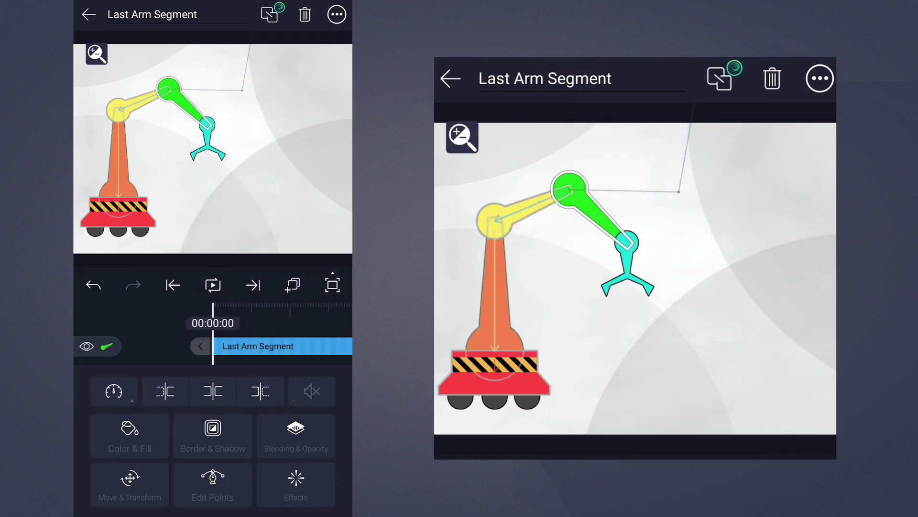
left_click(88, 14)
- Parent the cyan End Effector to the Last Arm Segment
left_click(258, 346)
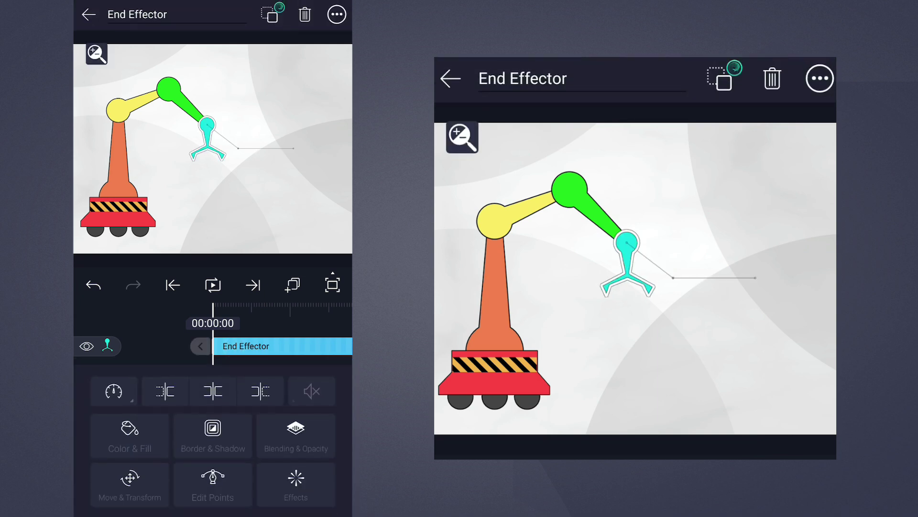
left_click(271, 15)
left_click(215, 107)
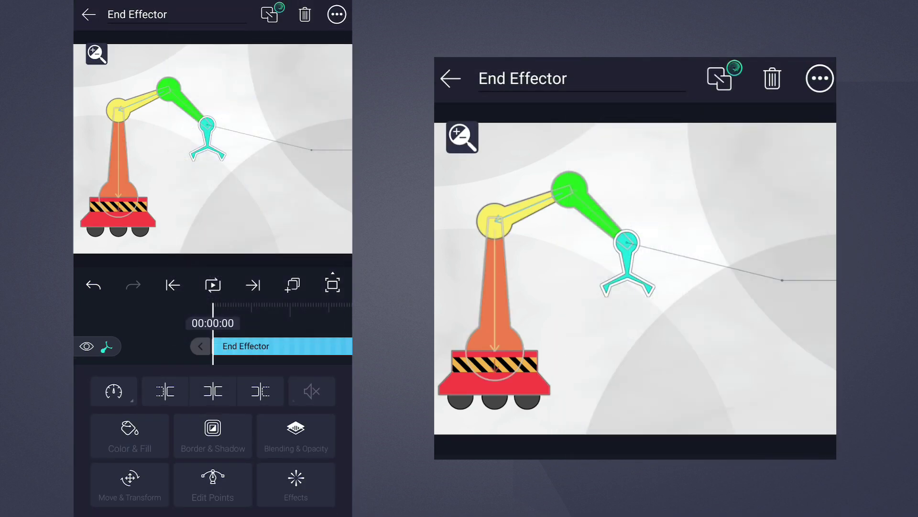
left_click(88, 14)
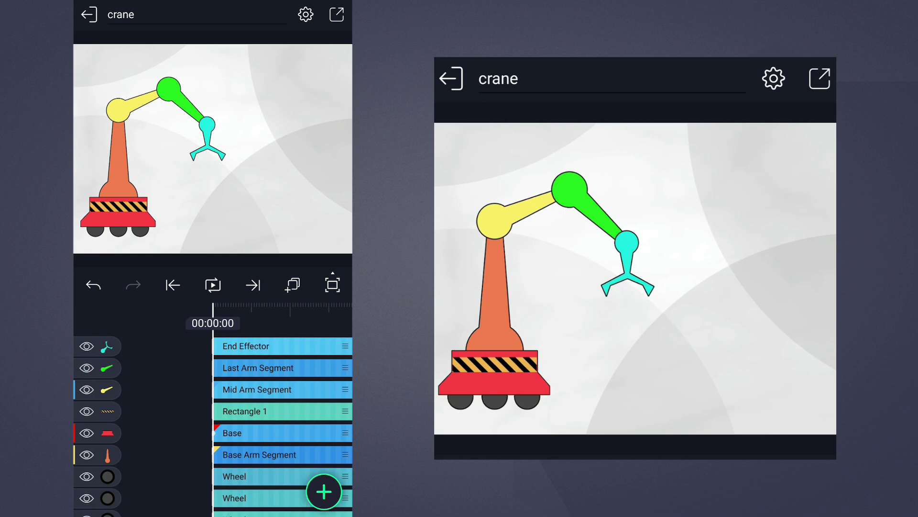
left_click(251, 433)
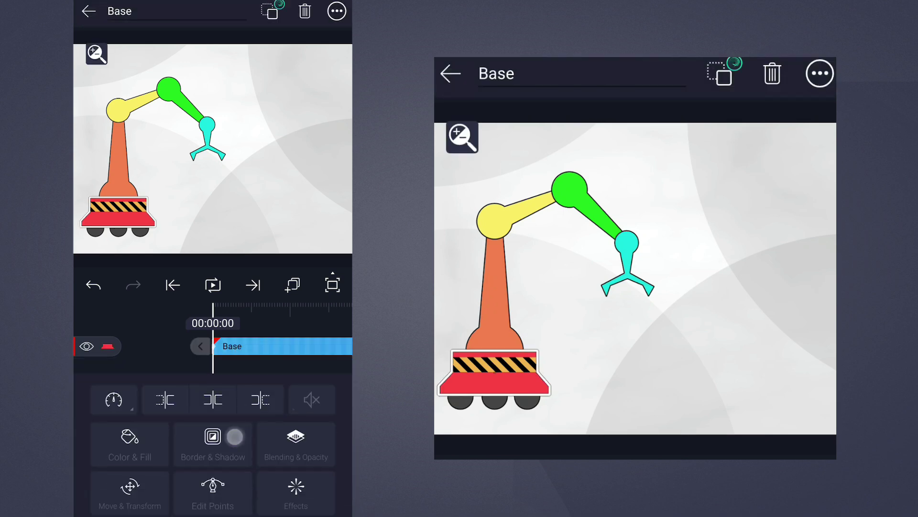
left_click(130, 482)
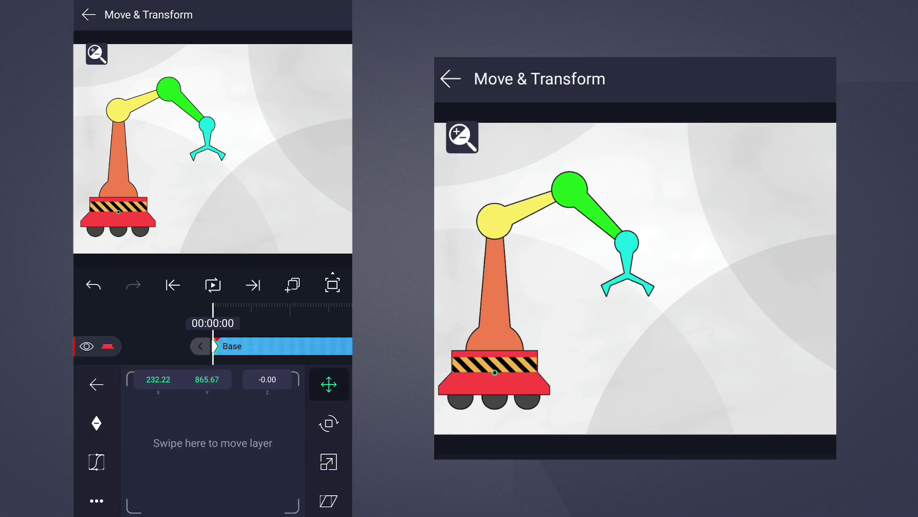
left_click(328, 462)
mouse_move(187, 447)
left_mouse_down()
mouse_move(253, 446)
mouse_move(187, 448)
left_mouse_up()
left_click(96, 385)
left_click(88, 14)
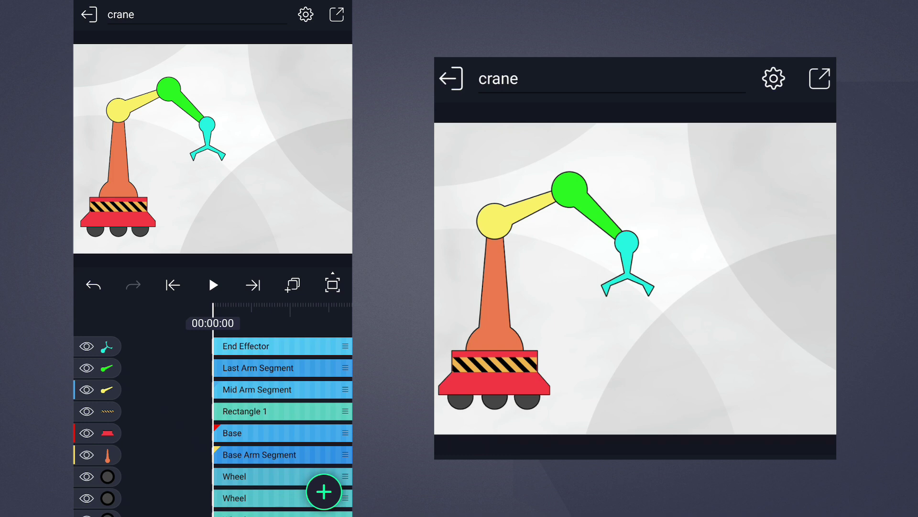
- Add the blue car from the Shape grid as new layer Shape 1
left_click(324, 491)
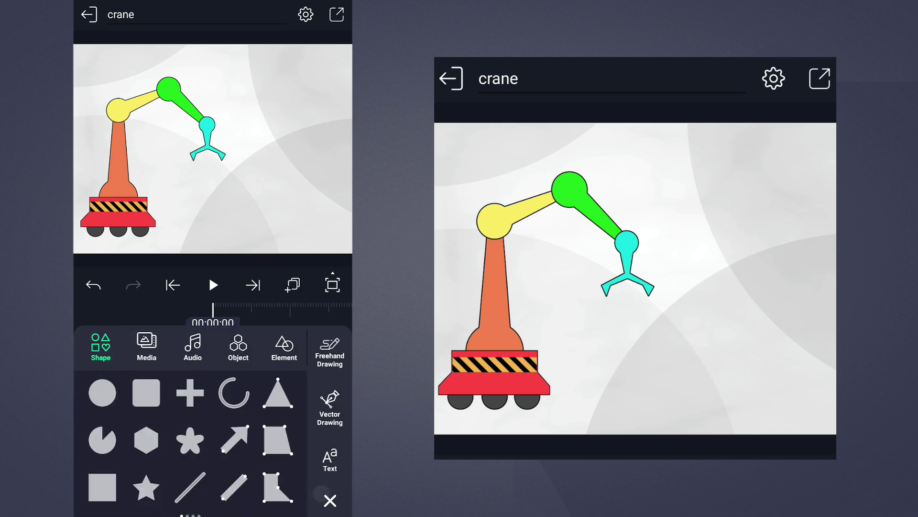
scroll(190, 438, "right", 3)
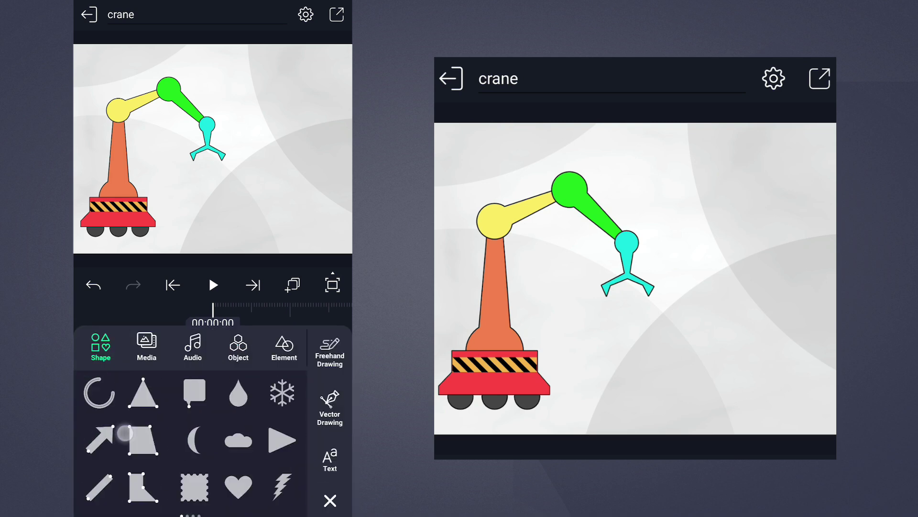
scroll(190, 438, "right", 3)
scroll(191, 438, "right", 3)
scroll(191, 438, "right", 3)
left_click(190, 488)
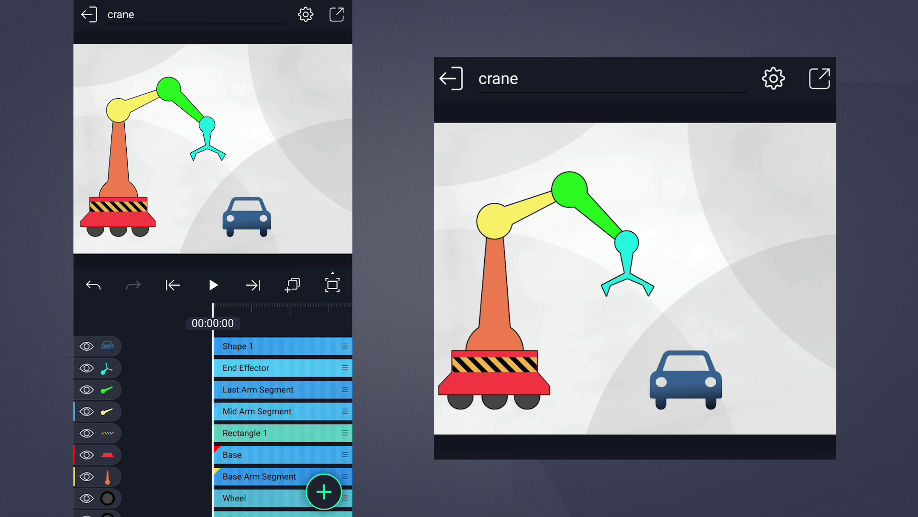
- Keyframe Base's position at 00:00:16 and 00:01:03 so the crane slides right
left_click(232, 458)
left_click(135, 490)
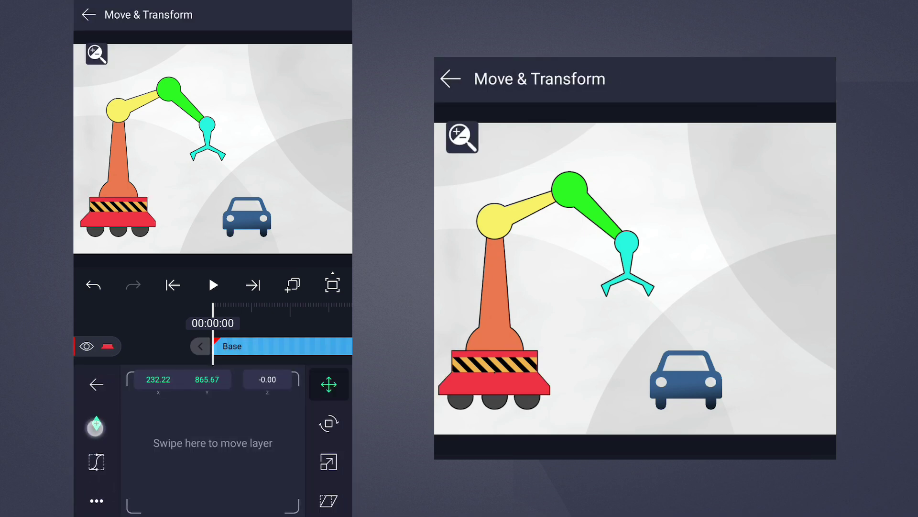
left_click_drag(270, 346, 219, 347)
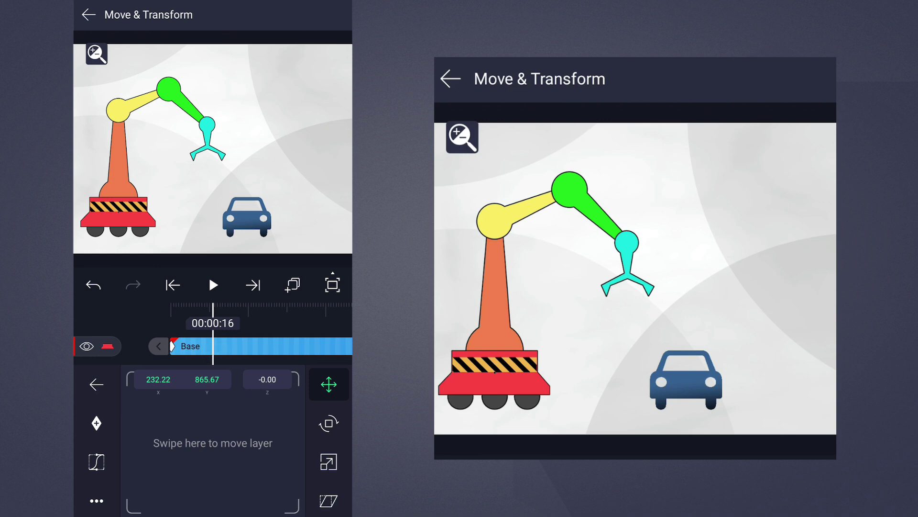
left_click_drag(193, 446, 276, 437)
left_click_drag(258, 353, 209, 357)
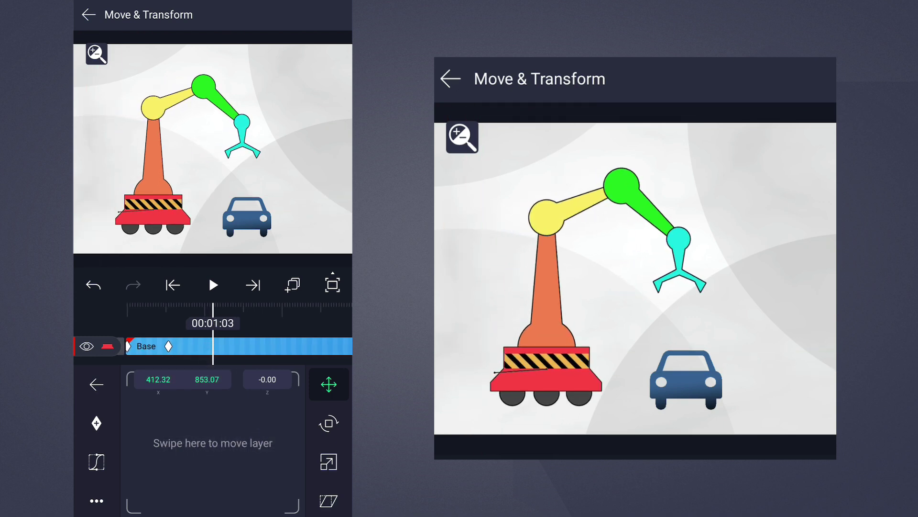
left_click_drag(243, 451, 196, 452)
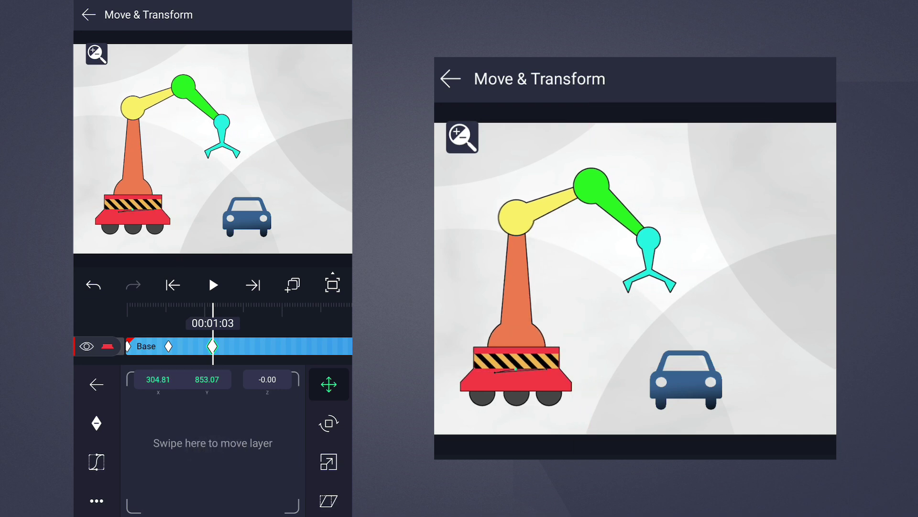
left_click_drag(208, 355, 274, 356)
- Keyframe Base Arm Segment rotation to 45° at 00:00:16 and -13° at 00:01:02
left_click(96, 384)
left_click(88, 15)
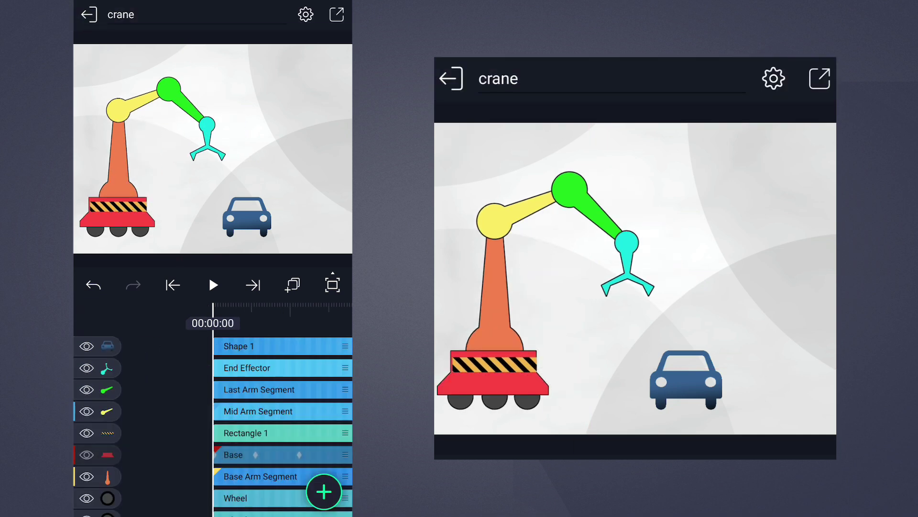
left_click(260, 476)
left_click(130, 485)
left_click_drag(258, 353, 213, 361)
left_click_drag(275, 443, 257, 398)
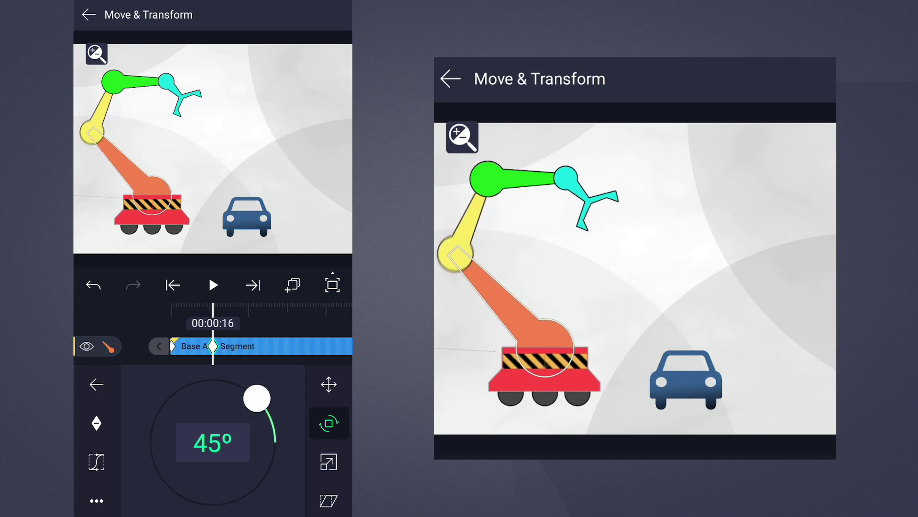
left_click_drag(249, 346, 199, 350)
mouse_move(257, 399)
left_mouse_down()
mouse_move(275, 432)
mouse_move(273, 457)
left_mouse_up()
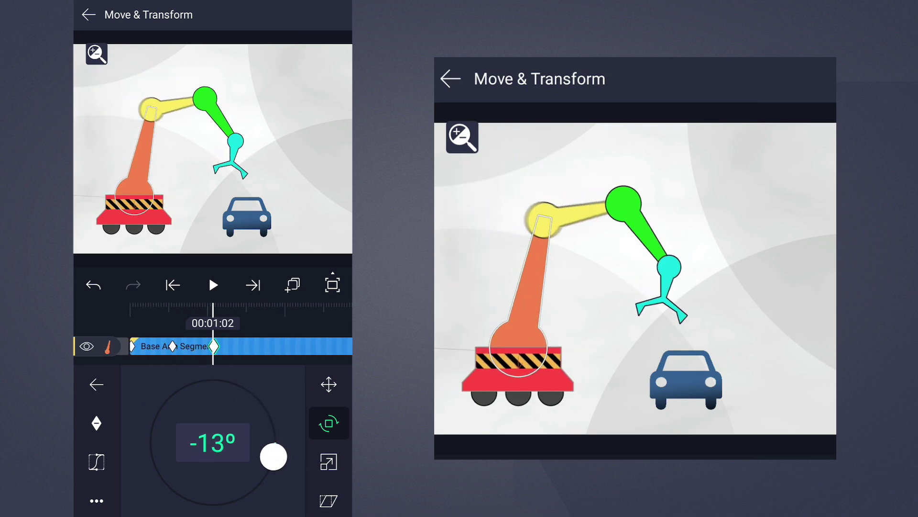
left_click(97, 384)
left_click(88, 15)
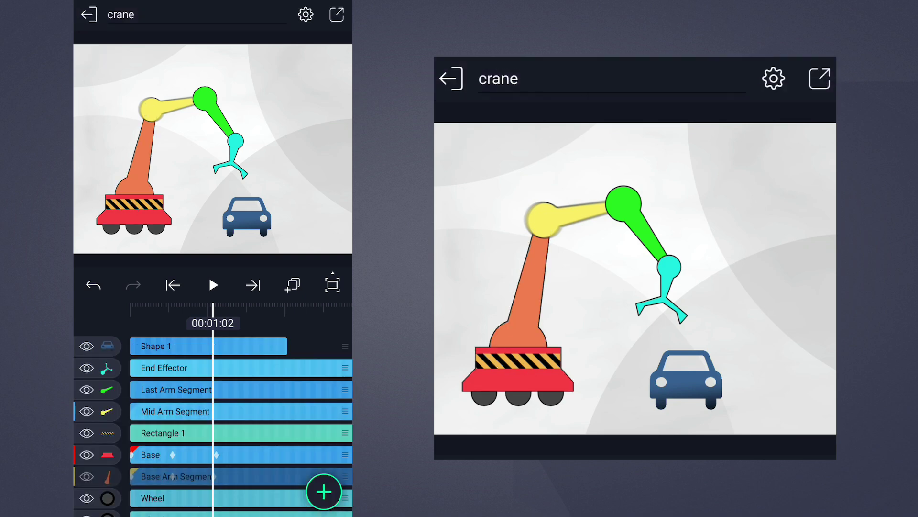
left_click_drag(160, 409, 262, 415)
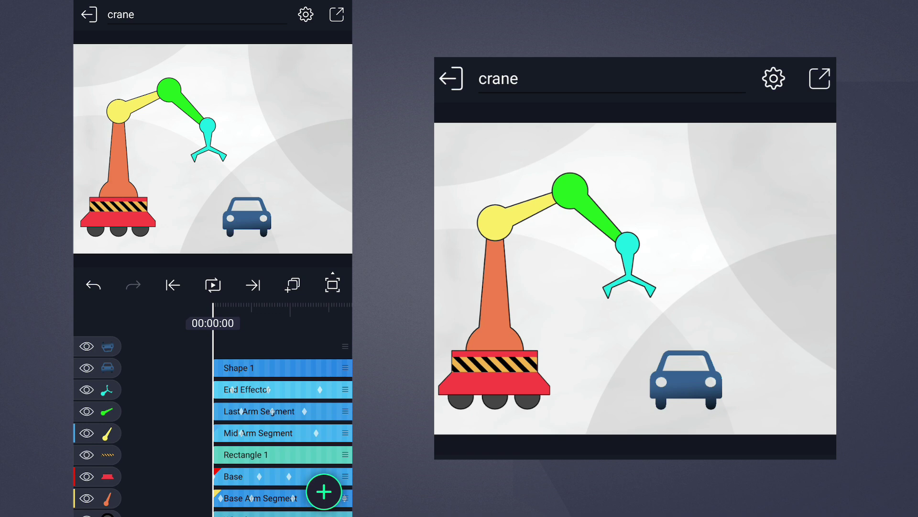
- Play back the crane animation as it grabs and lifts the blue car
left_click(212, 285)
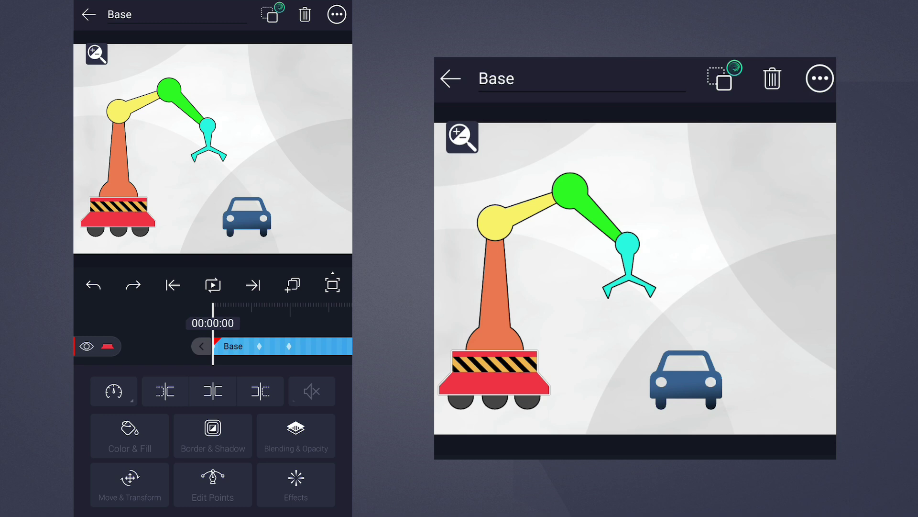
- Apply the Auto-Shake effect to the Base layer, then select the first Wheel layer
left_click(300, 490)
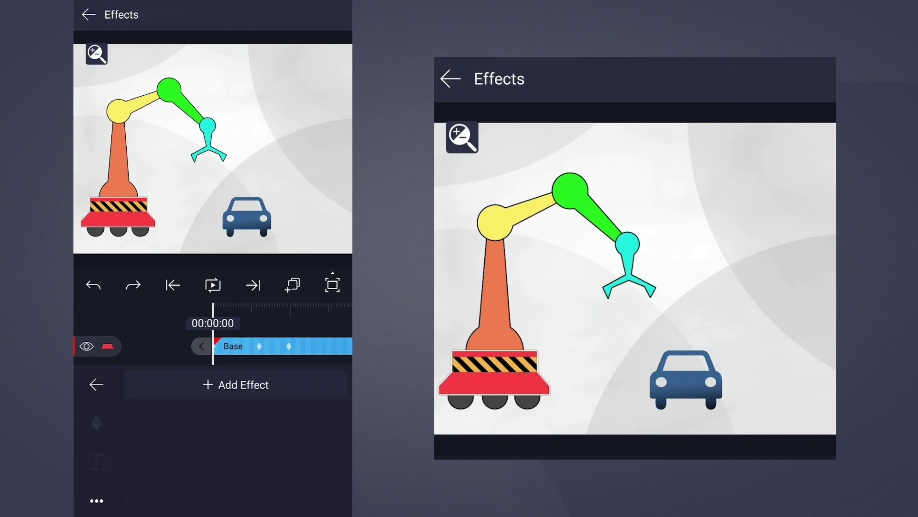
left_click(220, 383)
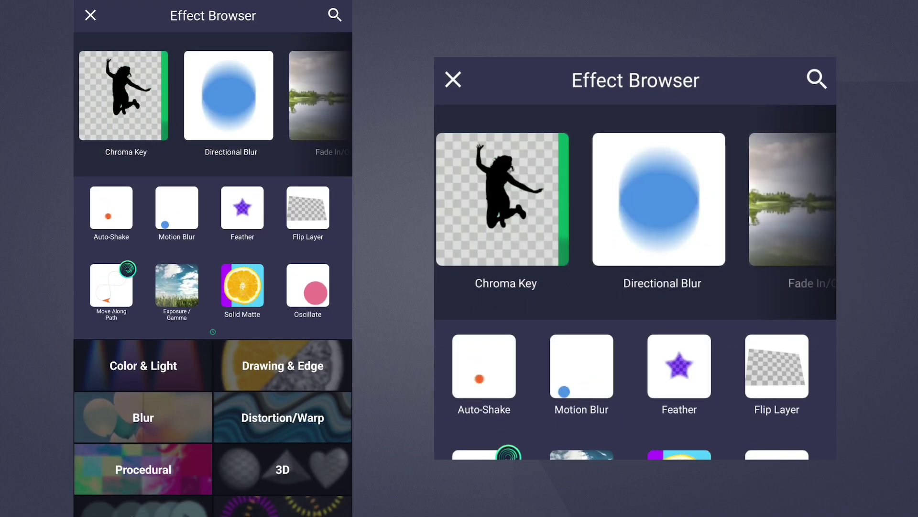
left_click(111, 209)
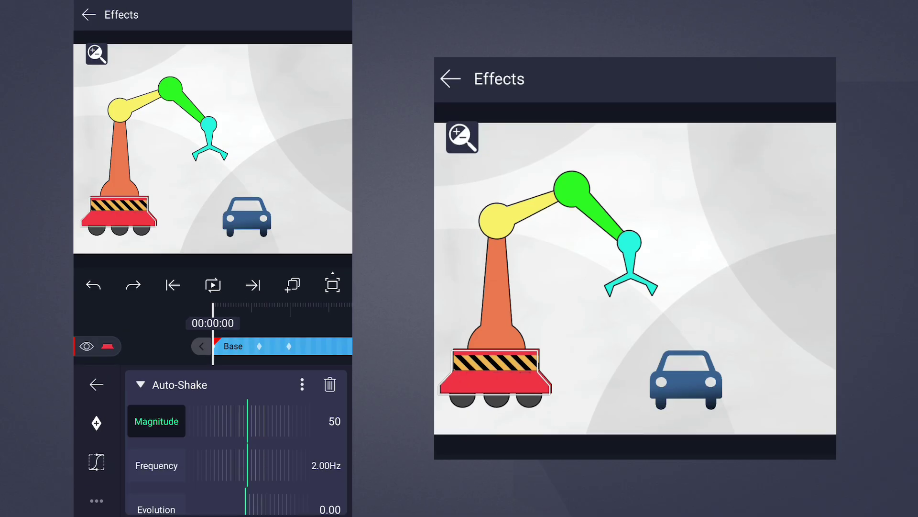
left_click(89, 14)
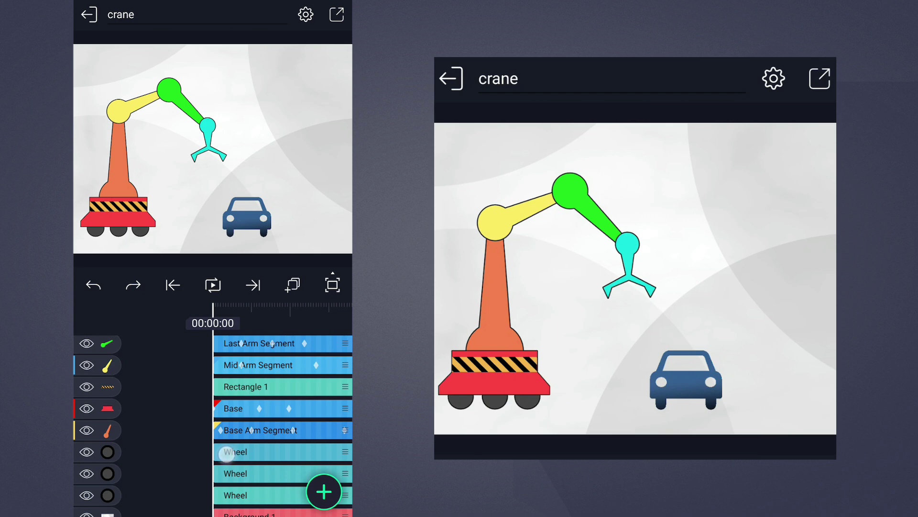
left_click(227, 452)
- Add Move Along Path to the first Wheel layer and scrub its Progress to preview the motion
left_click(295, 484)
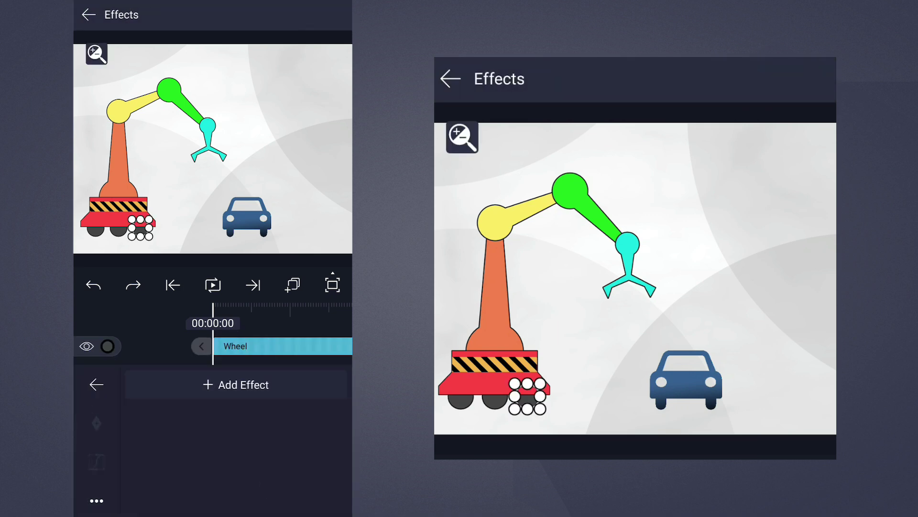
left_click(237, 385)
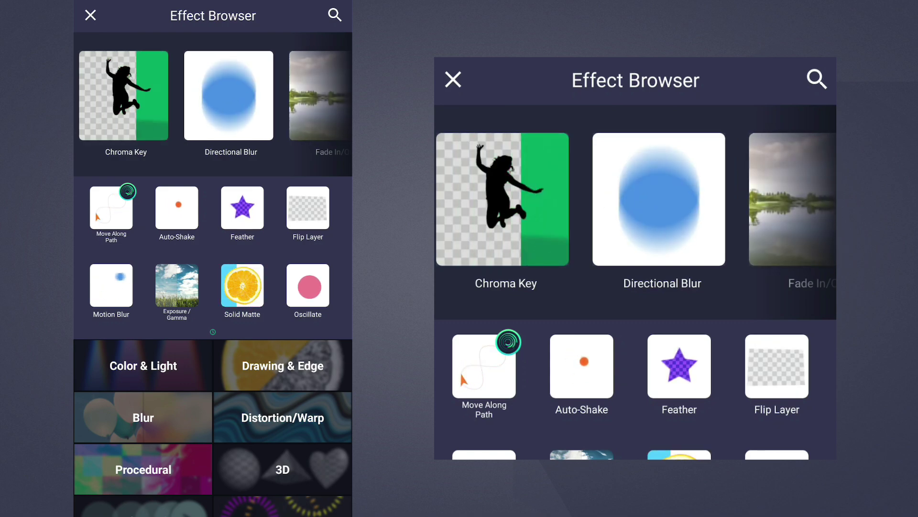
left_click(128, 191)
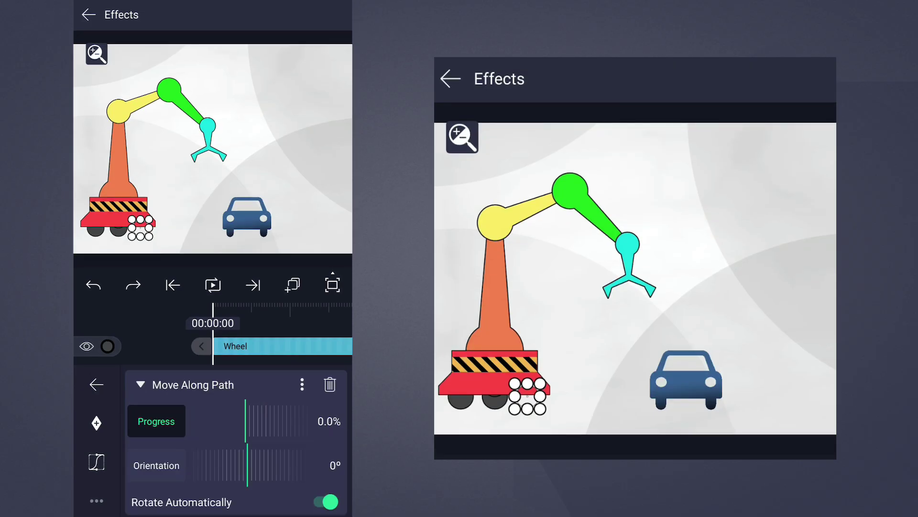
left_click_drag(276, 429, 219, 433)
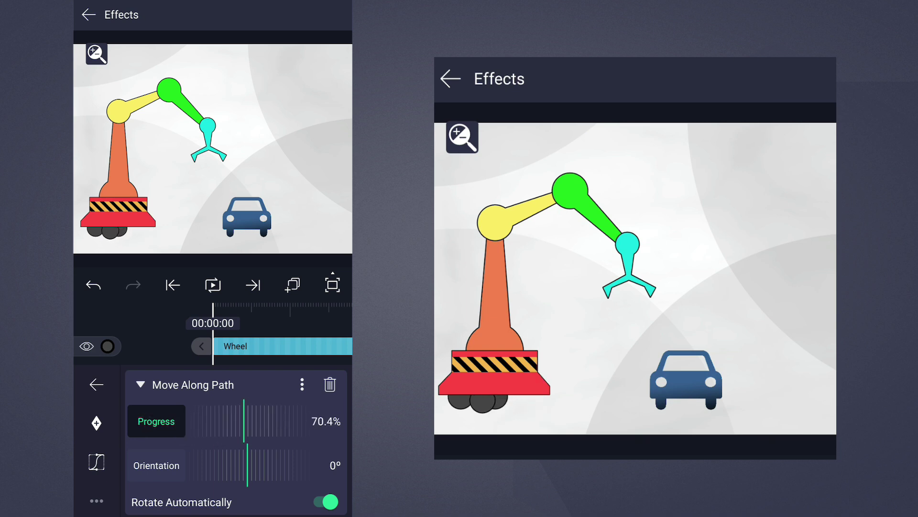
left_click_drag(272, 424, 143, 439)
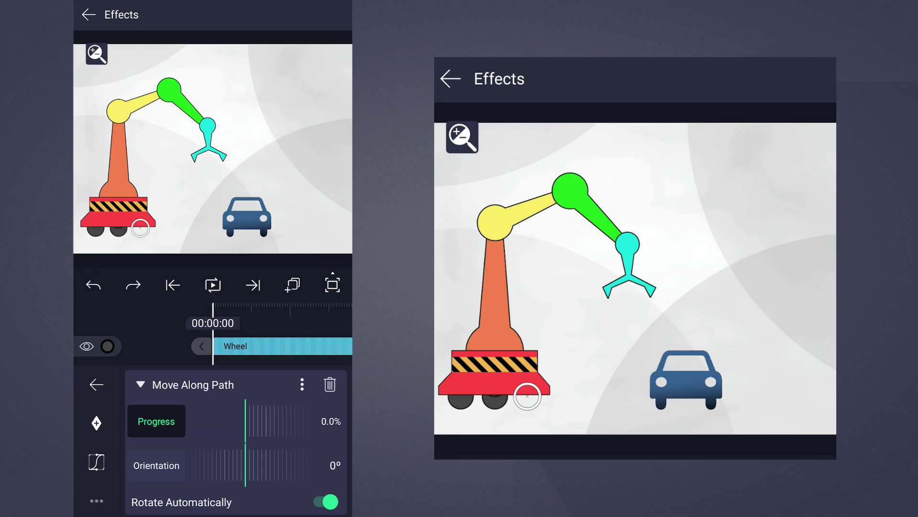
left_click(96, 384)
left_click(88, 15)
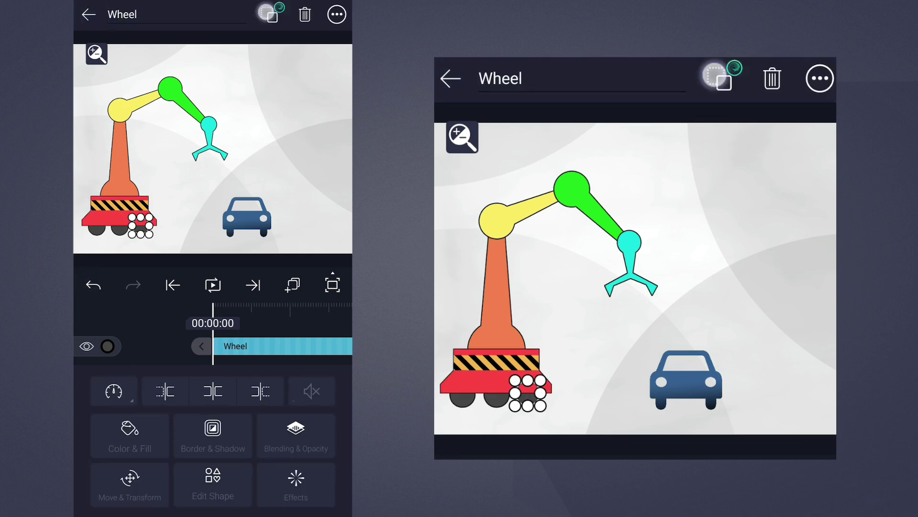
- Add Move Along Path to another Wheel layer and drag its Progress to 100%
left_click(269, 14)
left_click(291, 481)
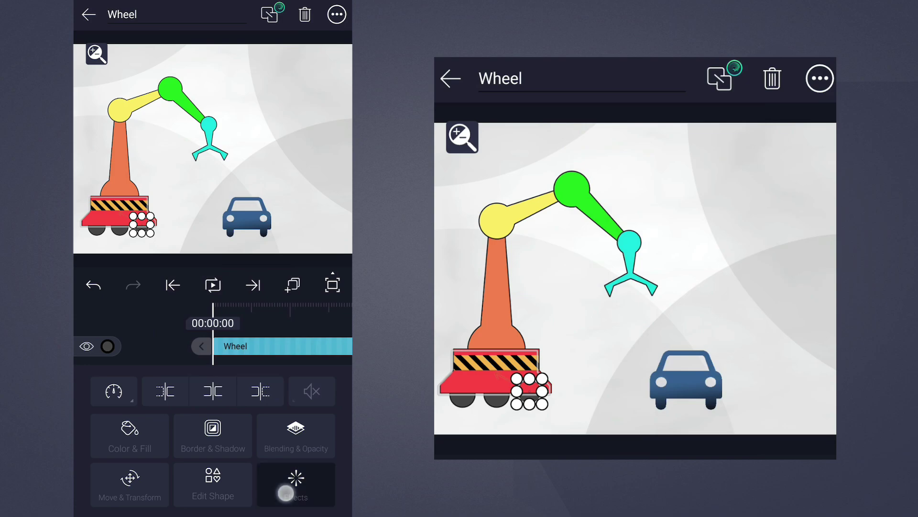
left_click(247, 383)
left_click(127, 191)
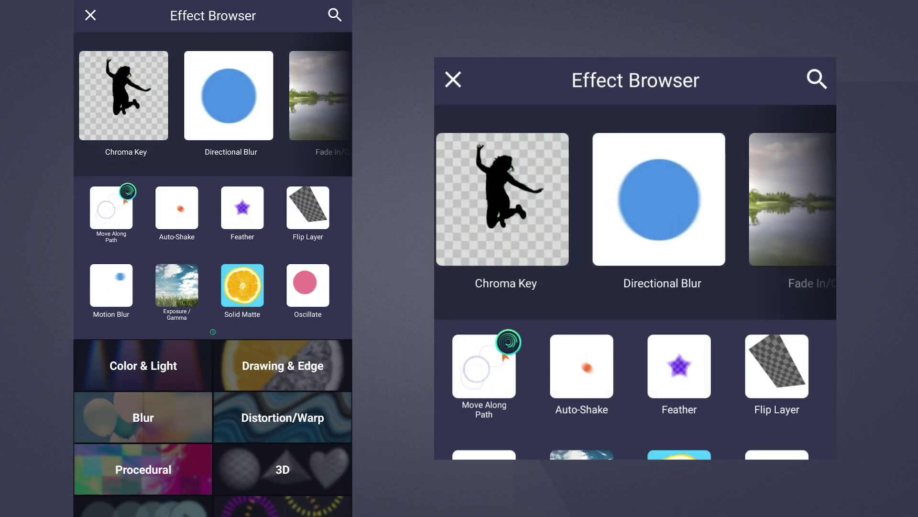
mouse_move(208, 428)
left_mouse_down()
mouse_move(143, 438)
mouse_move(244, 423)
left_mouse_up()
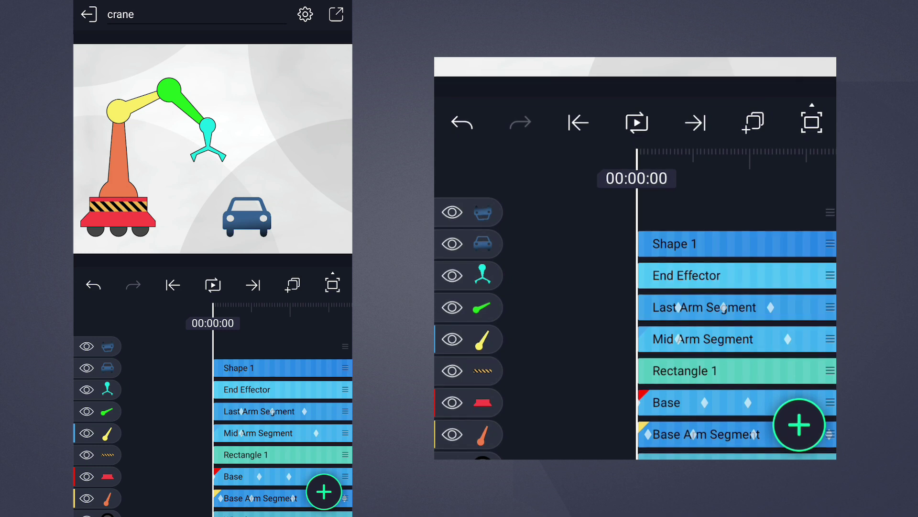
- Add a null object, Null 1, and place it just right of the crane's claw
left_click(324, 490)
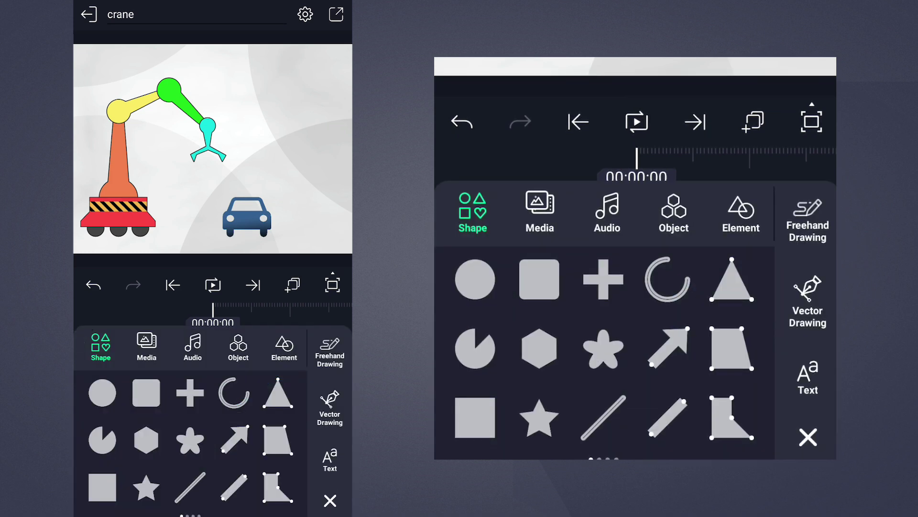
left_click(239, 348)
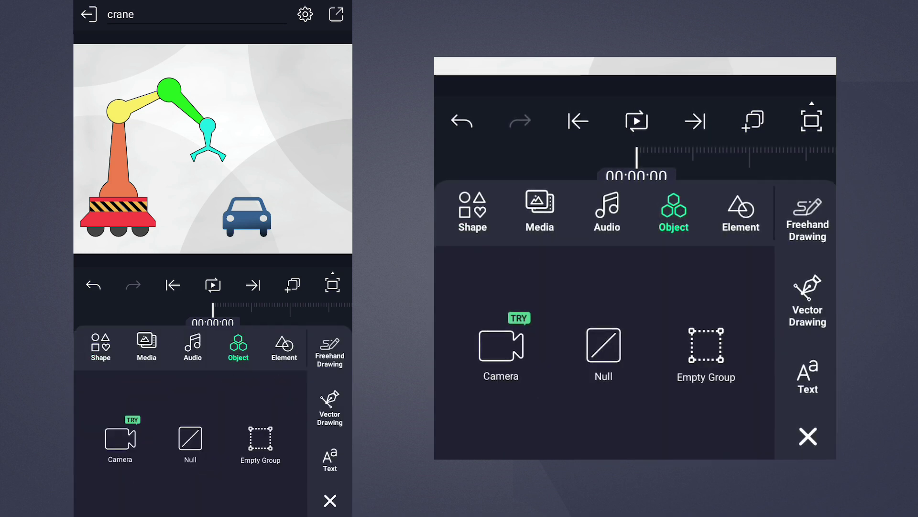
left_click(190, 438)
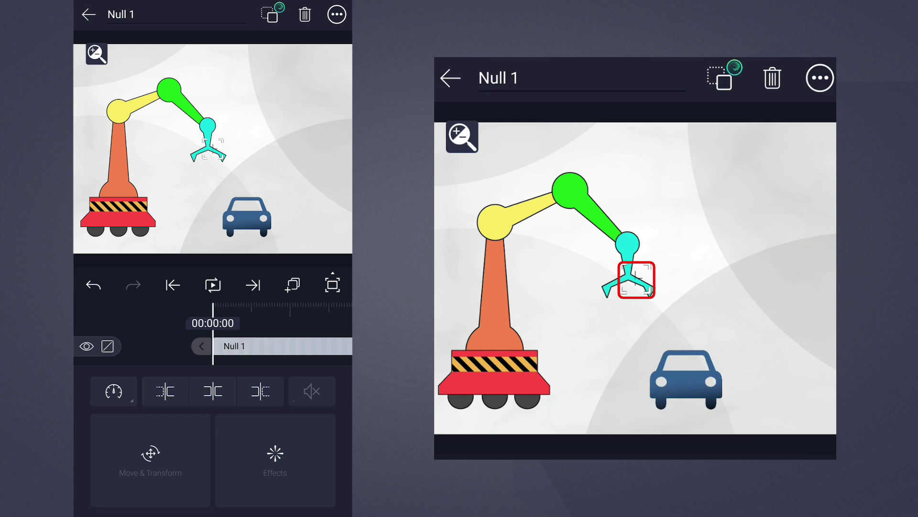
left_click(150, 459)
left_click_drag(204, 474, 176, 473)
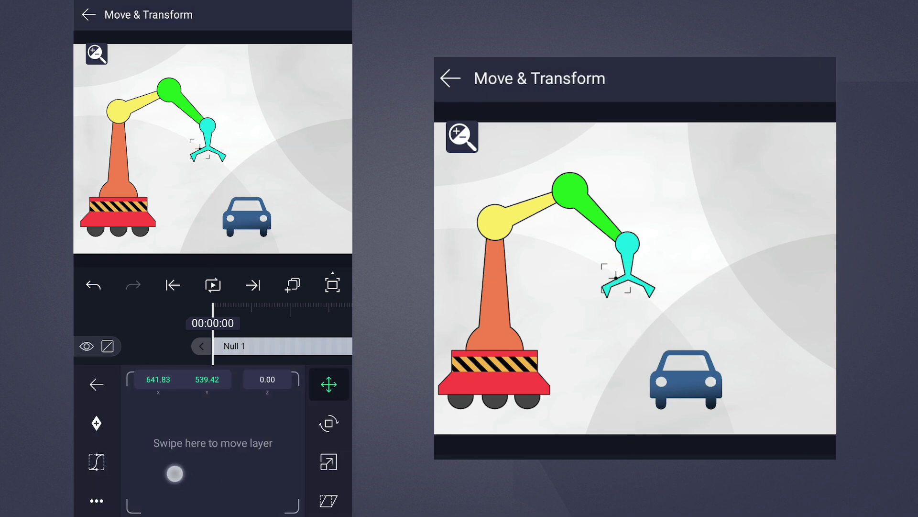
mouse_move(170, 412)
left_mouse_down()
mouse_move(263, 414)
mouse_move(213, 492)
mouse_move(133, 435)
mouse_move(245, 359)
mouse_move(274, 448)
left_mouse_up()
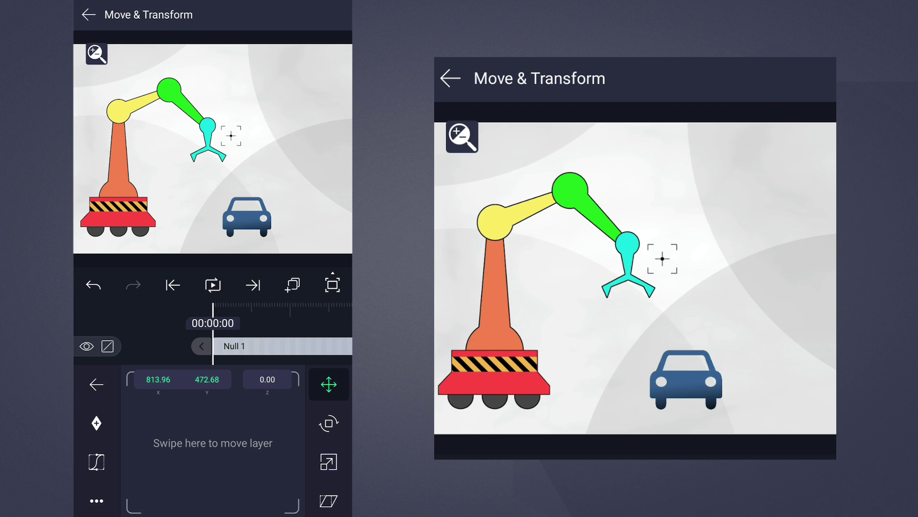
left_click(88, 14)
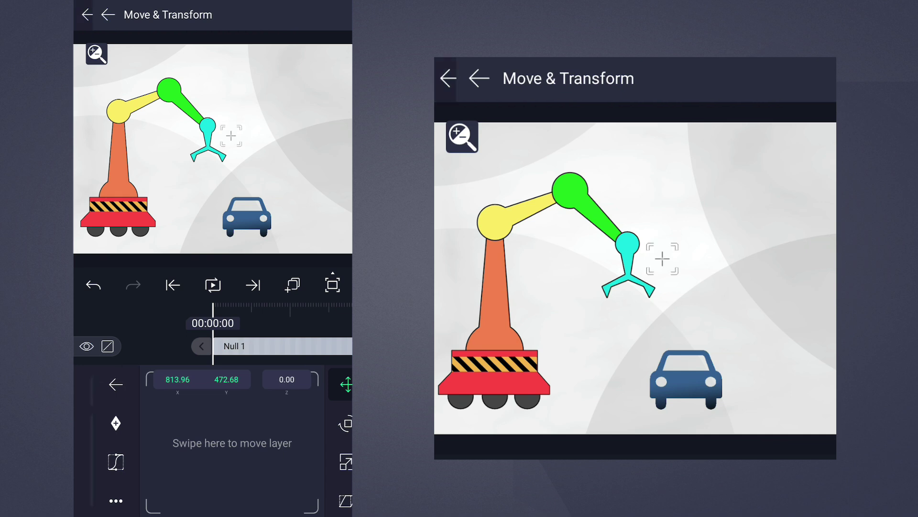
left_click(88, 15)
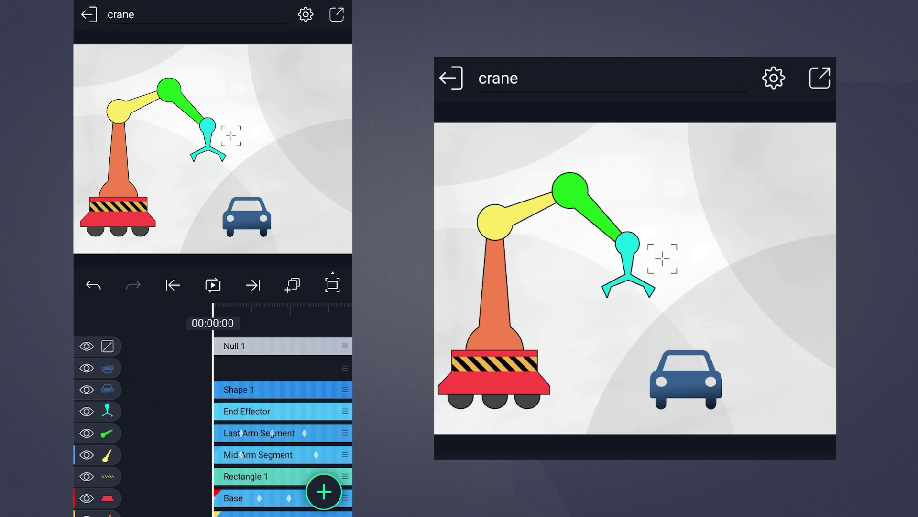
- Make Null 1 the parent of the Base layer
left_click(229, 497)
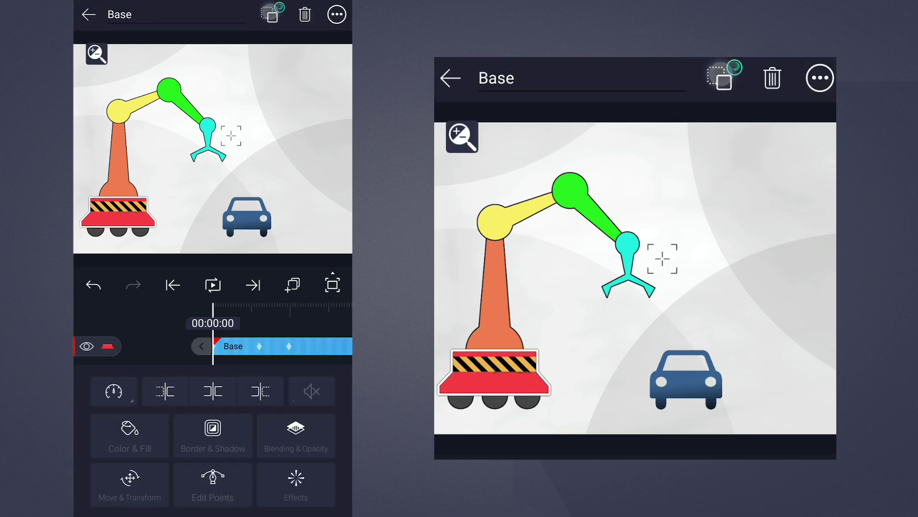
left_click(272, 14)
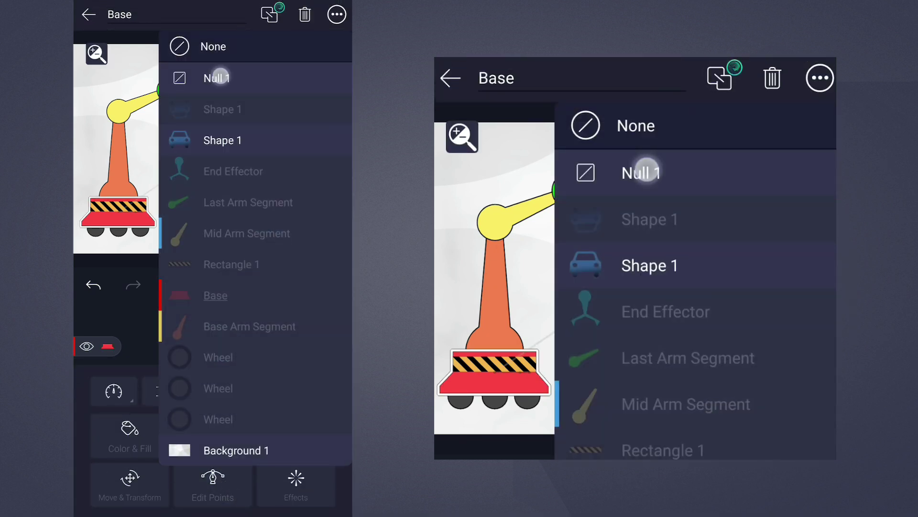
left_click(215, 77)
left_click(88, 15)
left_click(212, 285)
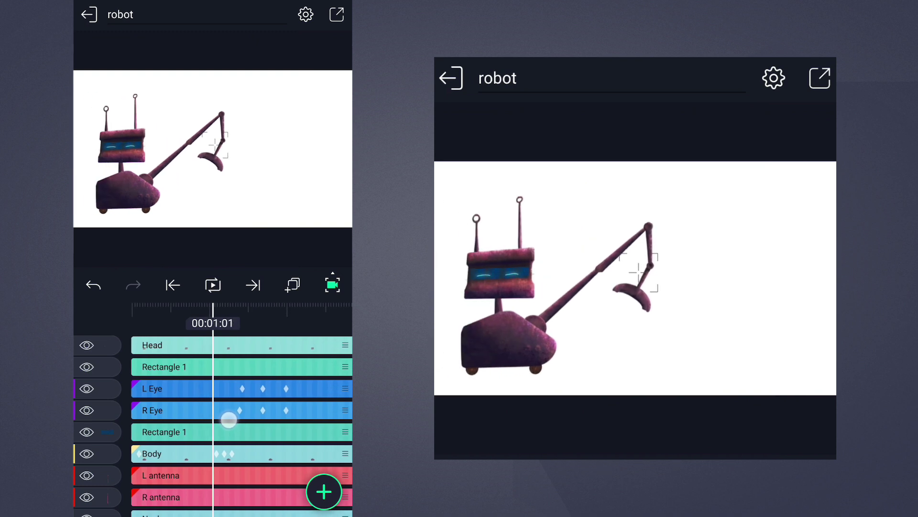
- At 00:01:10, shift the L Eye layer slightly up and left
left_click_drag(228, 419, 206, 422)
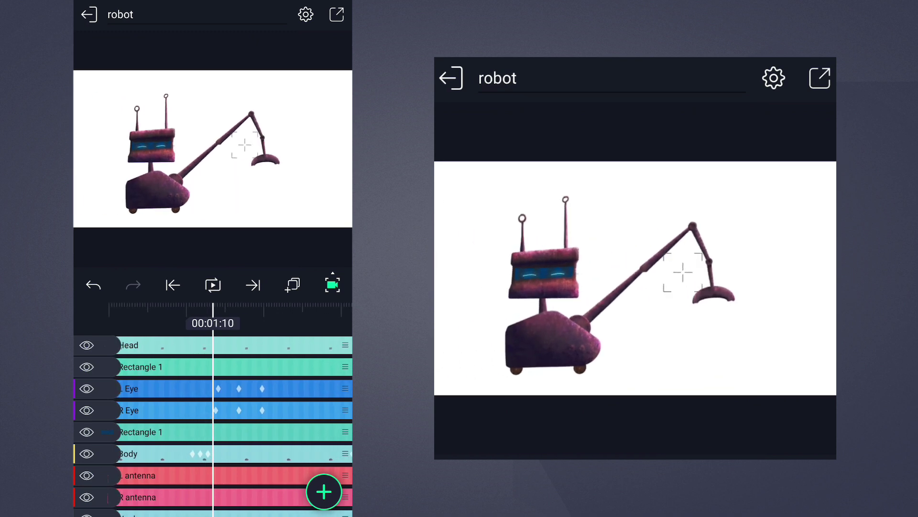
left_click(165, 388)
left_click(127, 436)
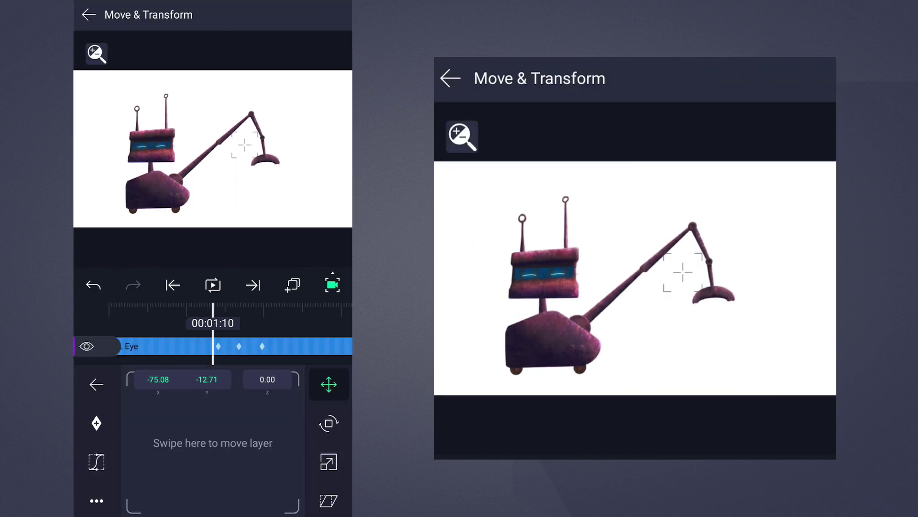
left_click_drag(202, 452, 196, 396)
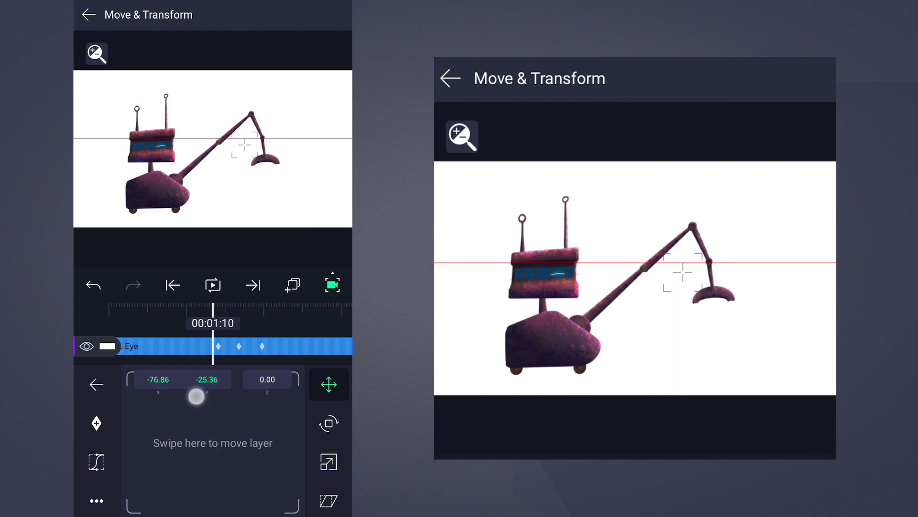
left_click(96, 384)
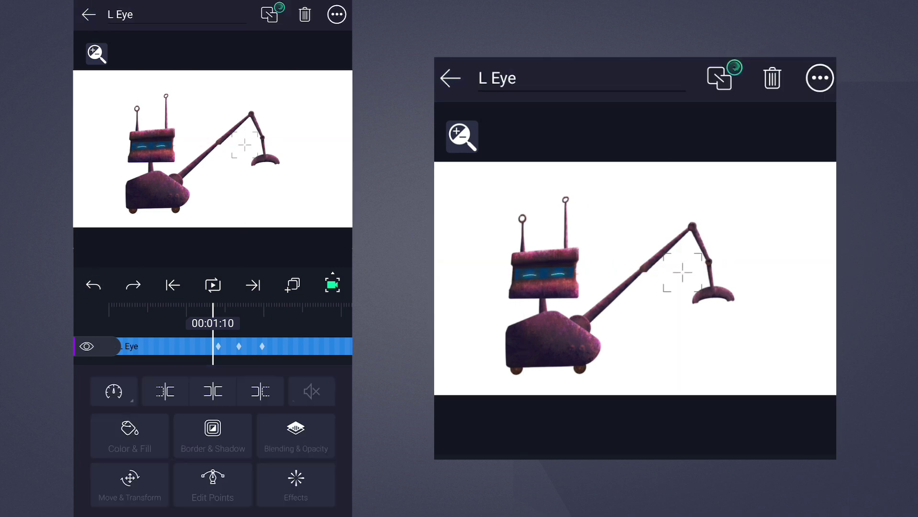
- Leave L Eye's parent unchanged, nudge R Eye slightly left and up, and stop playback
left_click(88, 15)
left_click(153, 383)
left_click(269, 15)
left_click(215, 109)
left_click(88, 14)
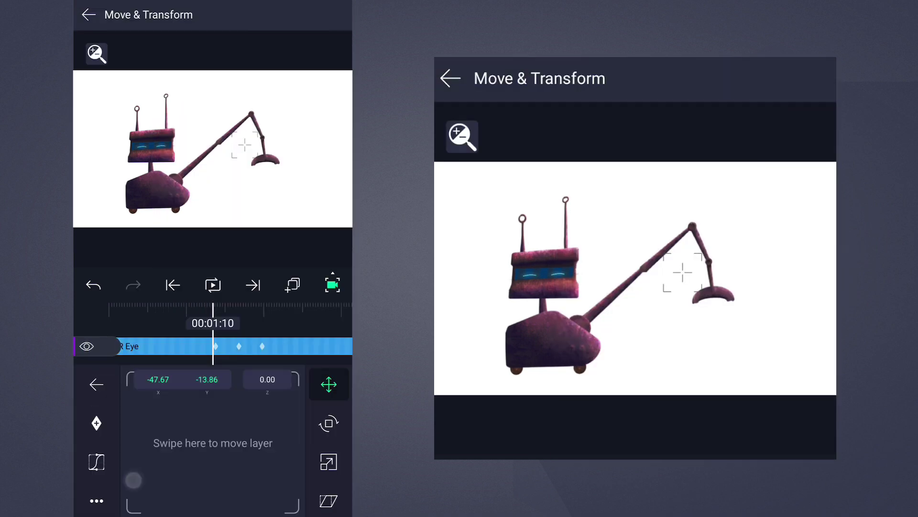
left_click_drag(203, 468, 198, 460)
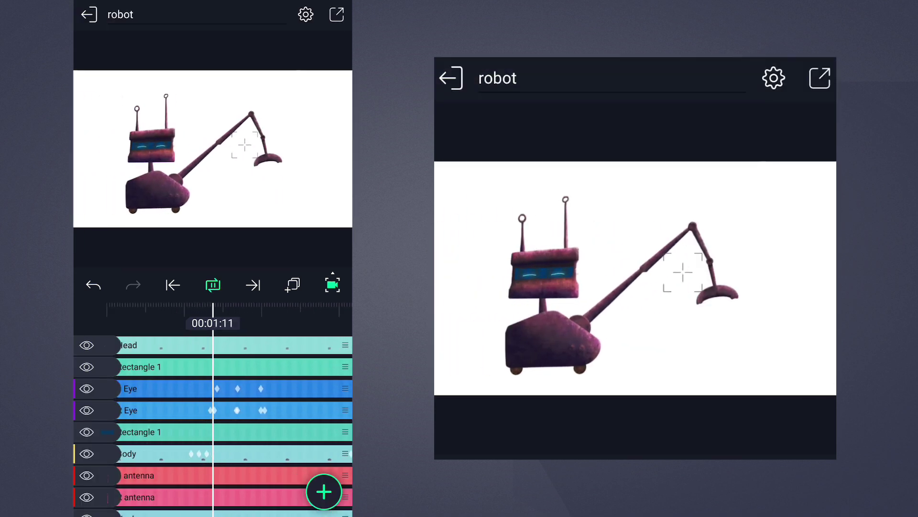
left_click(207, 289)
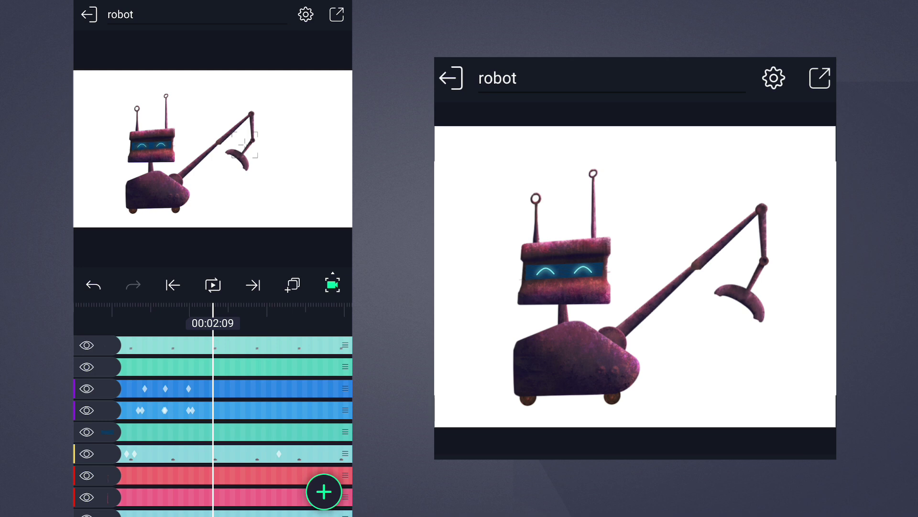
- Add a new null object to the robot and review the eye layers' parent choices
left_click(324, 491)
left_click(239, 346)
left_click(190, 439)
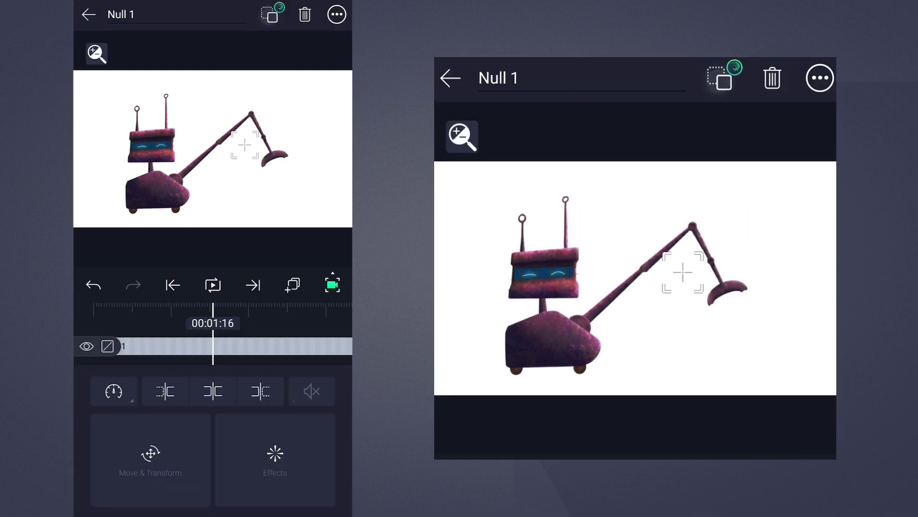
left_click(271, 14)
left_click(216, 171)
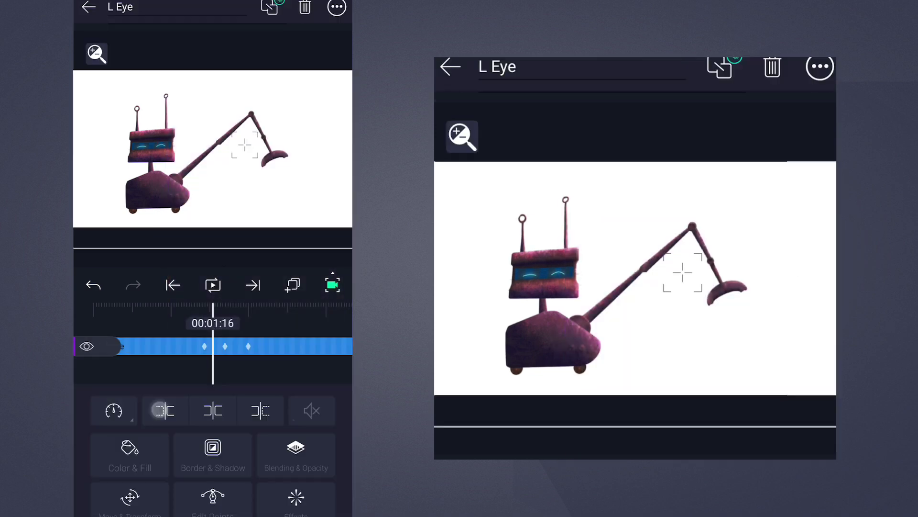
left_click(271, 14)
left_click(217, 202)
left_click(272, 15)
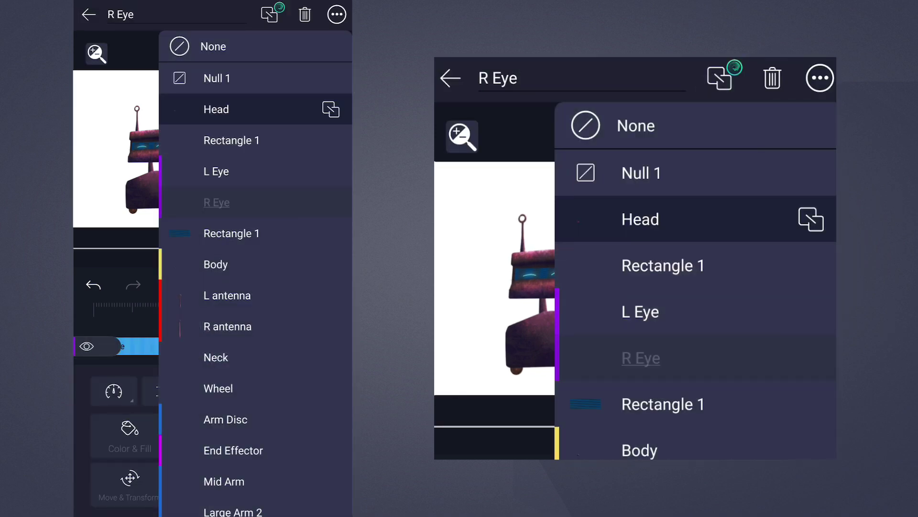
left_click(216, 77)
- Move Null 1 to create position keyframes and give them easing
left_click(150, 459)
left_click_drag(208, 442, 205, 437)
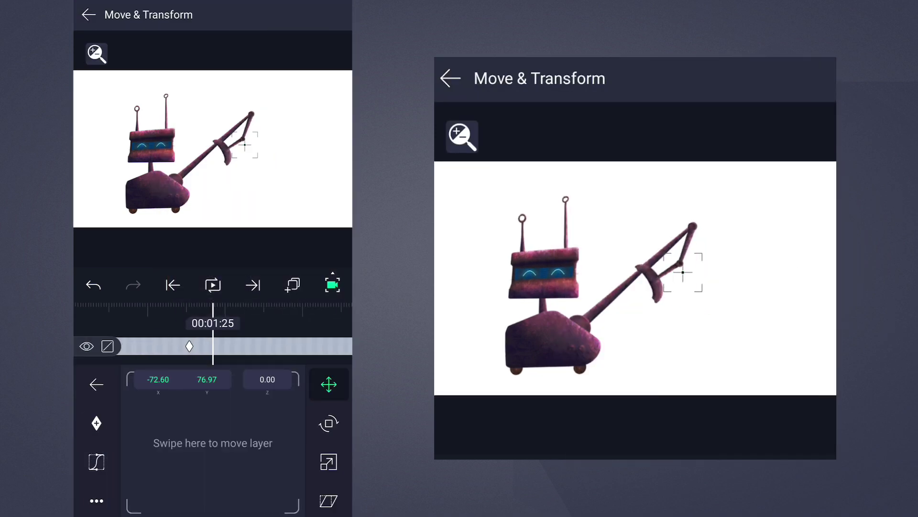
left_click(96, 461)
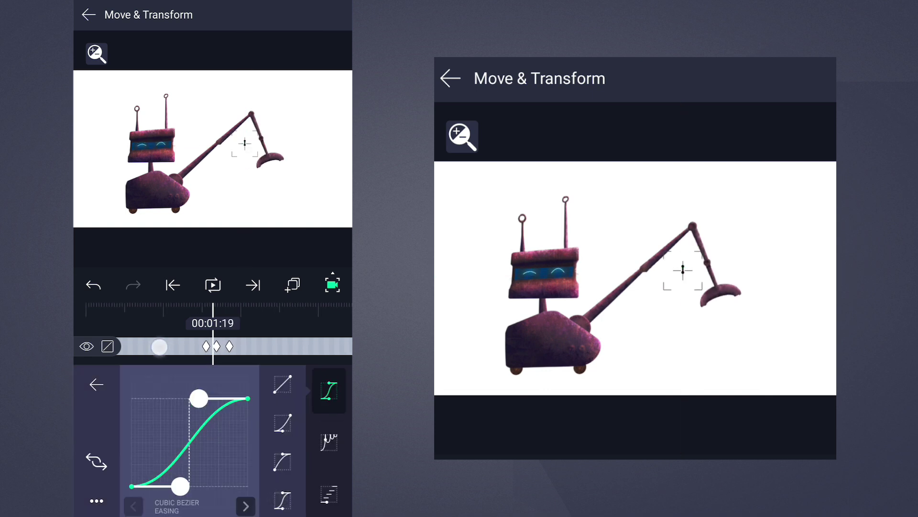
left_click(96, 384)
left_click(97, 384)
left_click(89, 14)
- Add an R Eye position keyframe at 00:01:22, undoing an initial stray shift
left_click(112, 365)
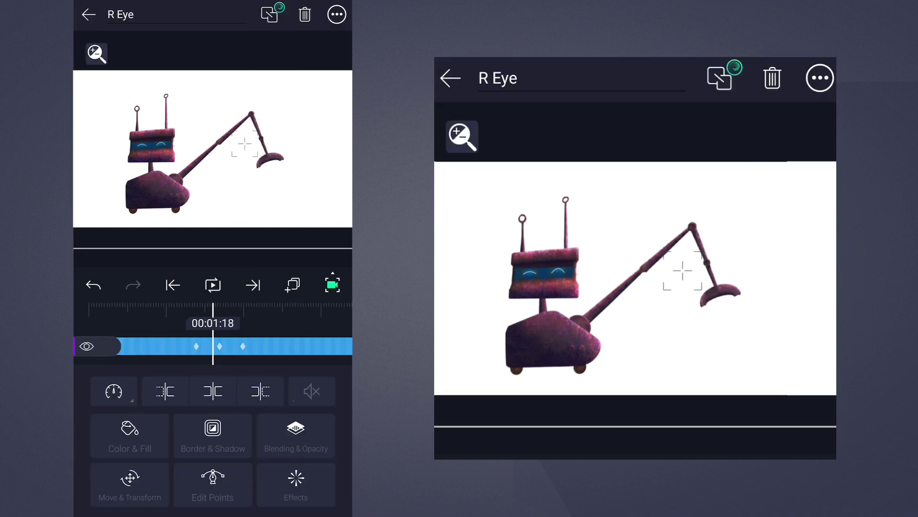
left_click(130, 484)
left_click_drag(194, 450, 191, 446)
left_click(93, 285)
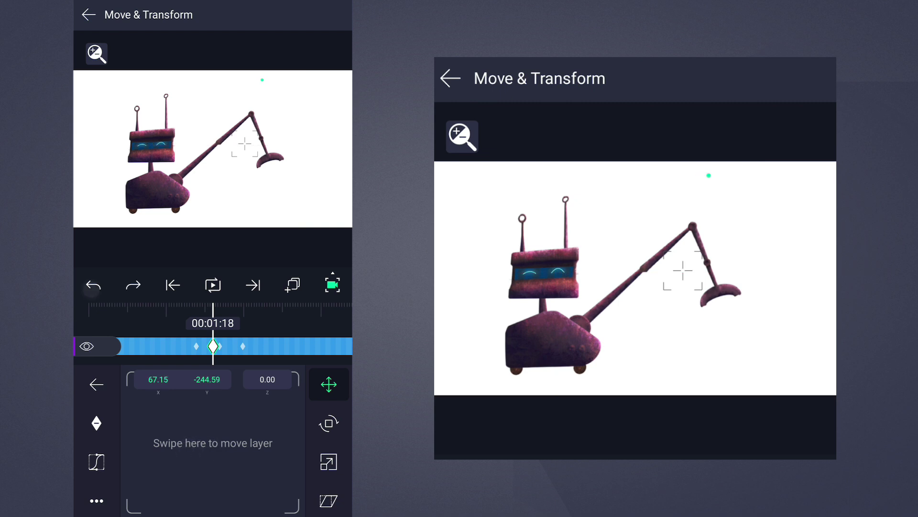
mouse_move(216, 308)
left_mouse_down()
mouse_move(179, 309)
mouse_move(205, 308)
left_mouse_up()
left_click_drag(214, 501, 223, 488)
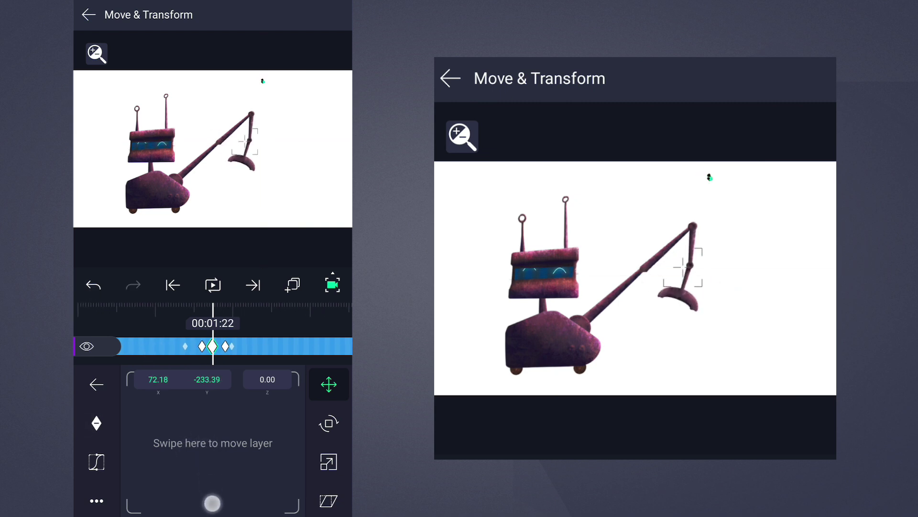
- At 00:01:24, ease the R Eye keyframes and play the robot animation
mouse_move(201, 309)
left_mouse_down()
mouse_move(215, 309)
mouse_move(186, 309)
left_mouse_up()
left_click(97, 423)
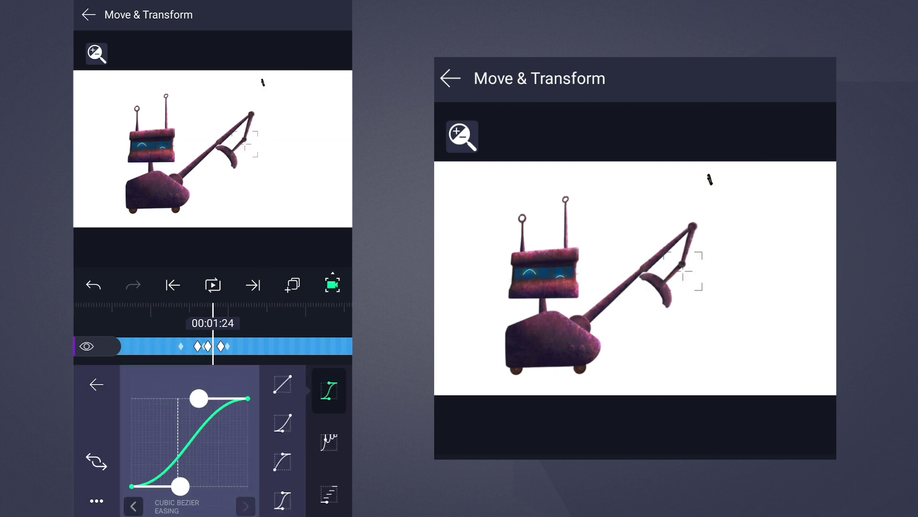
left_click(97, 384)
left_click(88, 14)
left_click(214, 285)
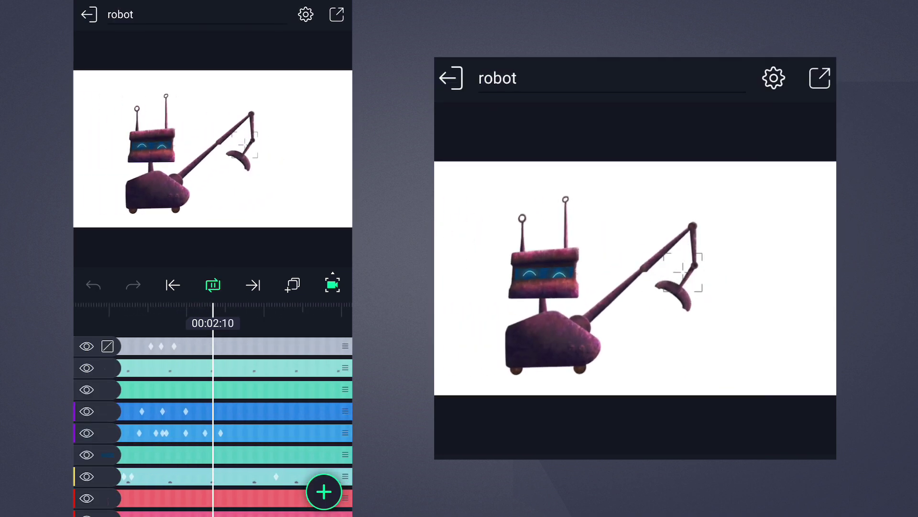
- Stop playback and replay the robot animation from the start
left_click(213, 285)
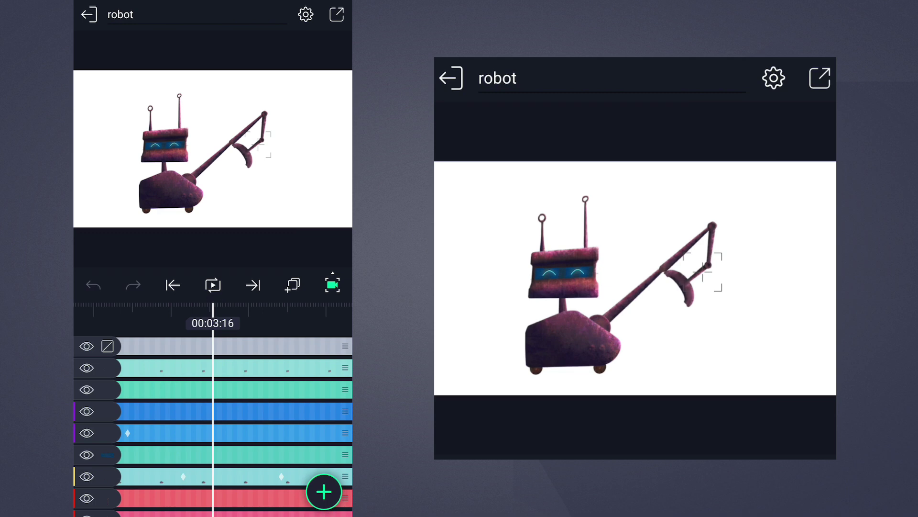
left_click(173, 285)
left_click(213, 285)
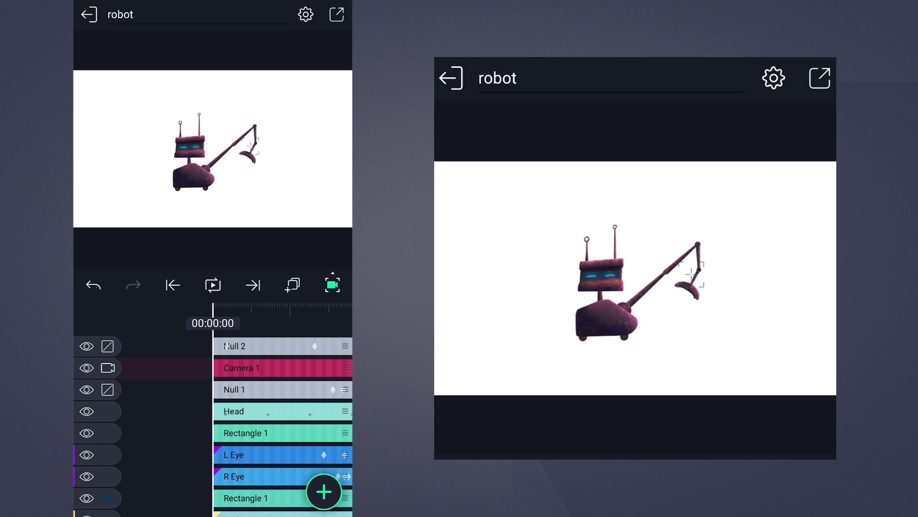
- Select Camera 1 and review its parent options without changing them
left_click(236, 365)
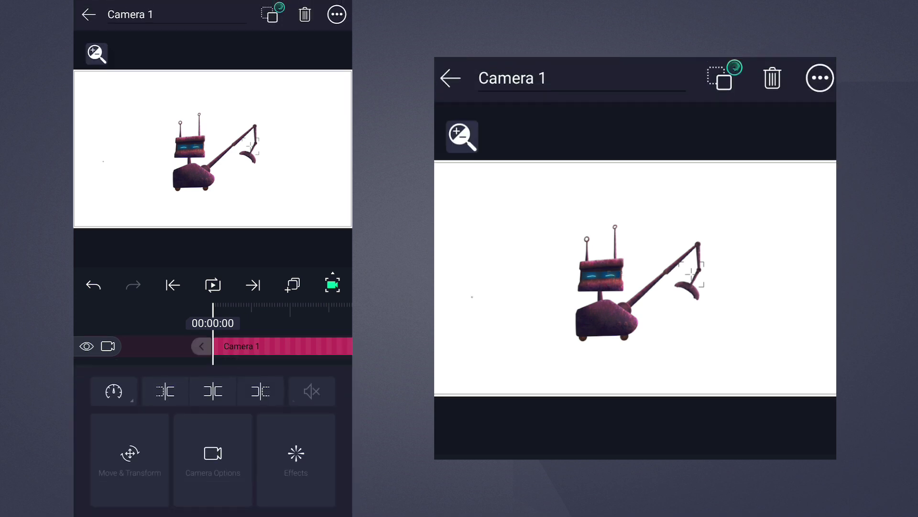
left_click(272, 14)
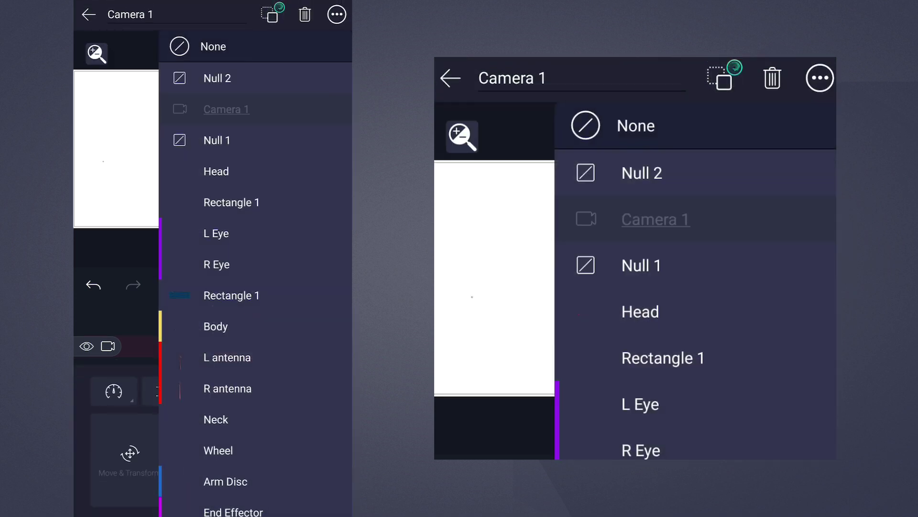
left_click(115, 144)
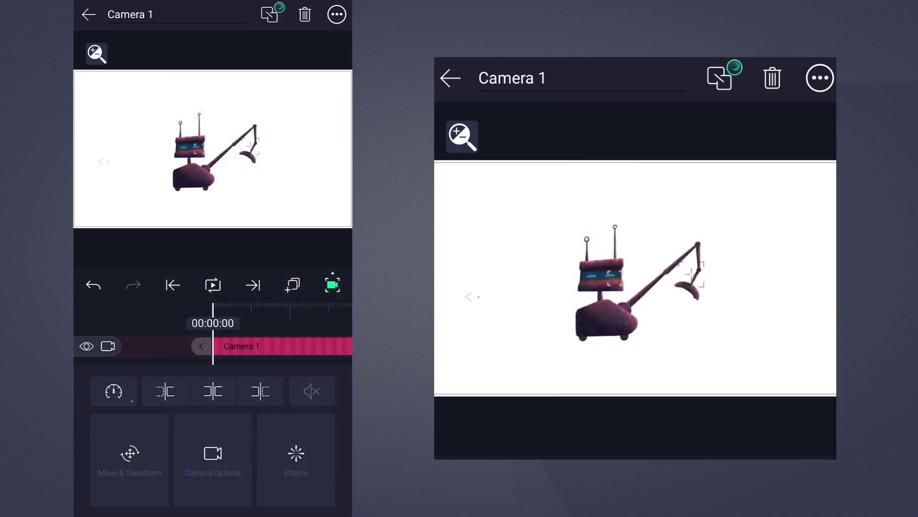
- Keyframe Camera 1 at the start and at 00:12:03 with higher Z, then play
left_click(122, 452)
left_click(96, 423)
left_click_drag(302, 316, 143, 316)
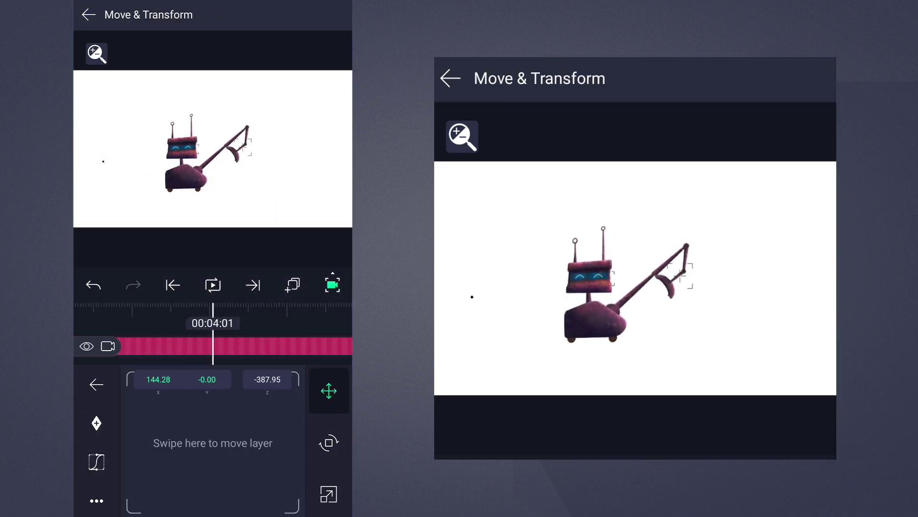
left_click(267, 379)
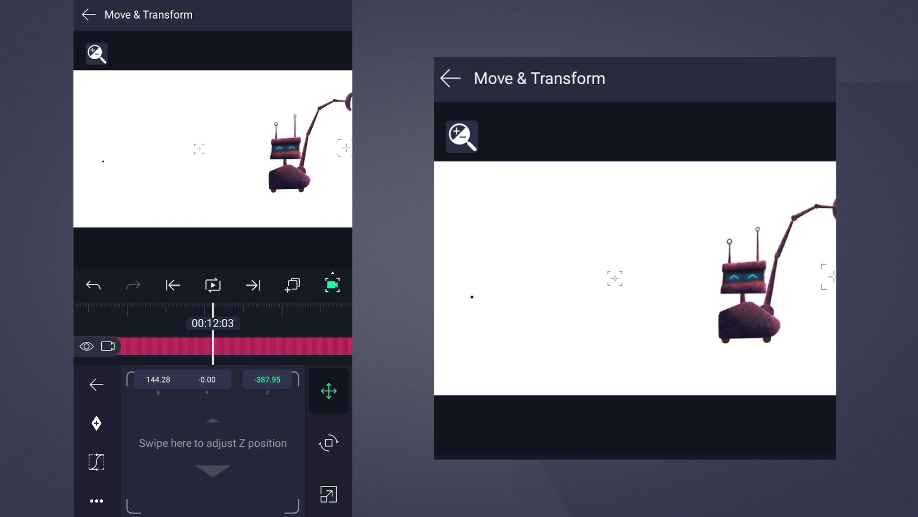
left_click_drag(212, 476, 209, 421)
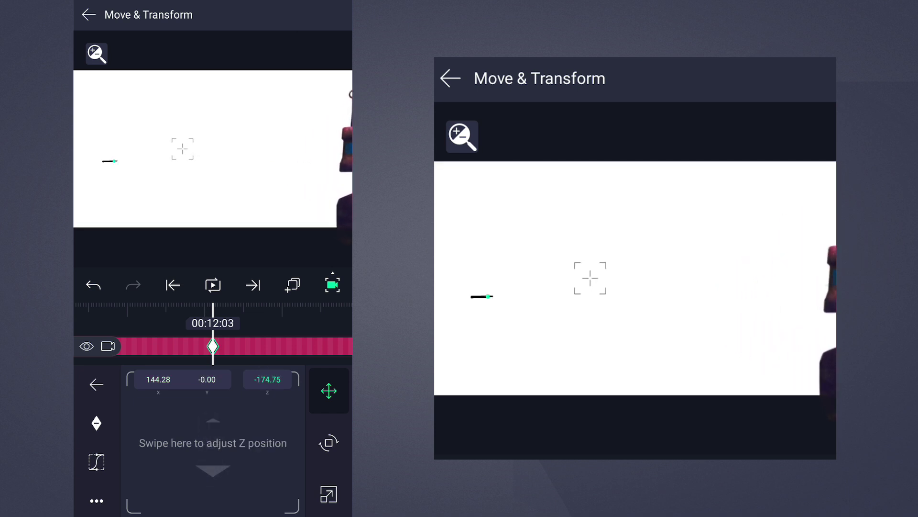
left_click(172, 285)
left_click(89, 14)
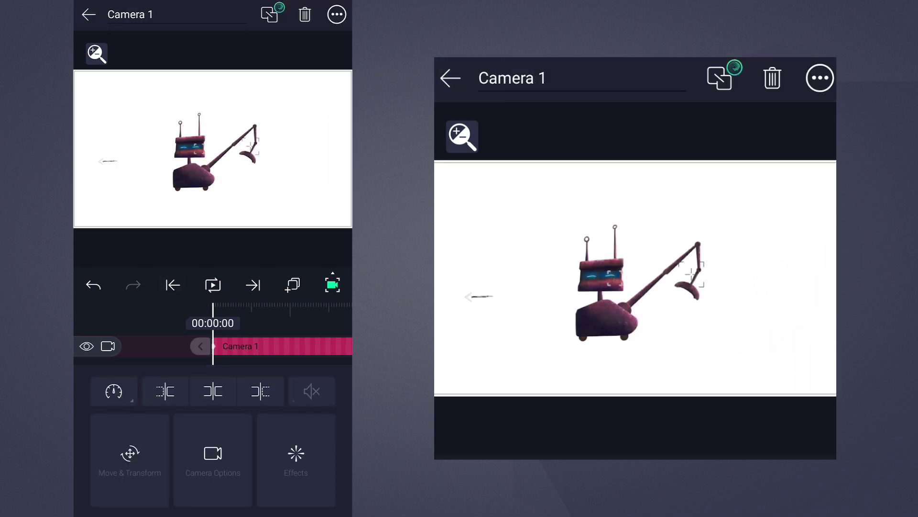
left_click(88, 15)
left_click(213, 286)
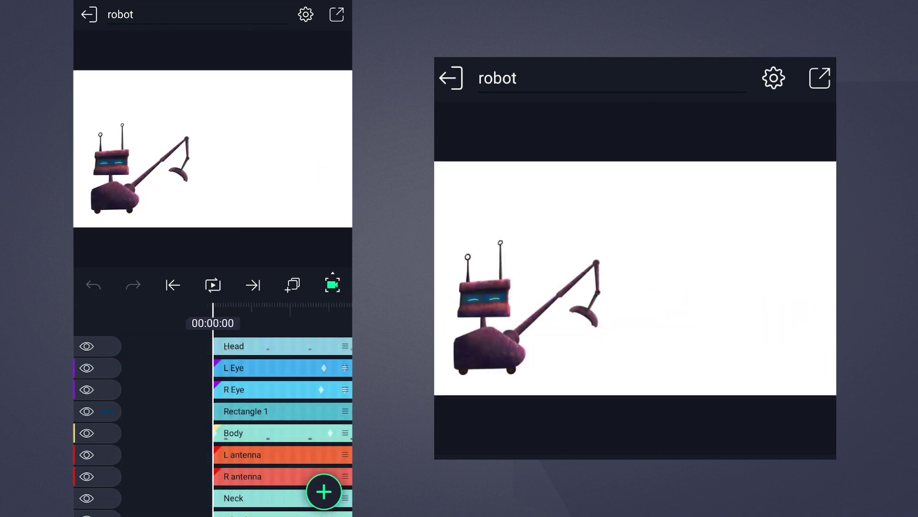
- Scrub the Body layer to see the robot roll rightward, then open the add-layer menu
left_click(234, 433)
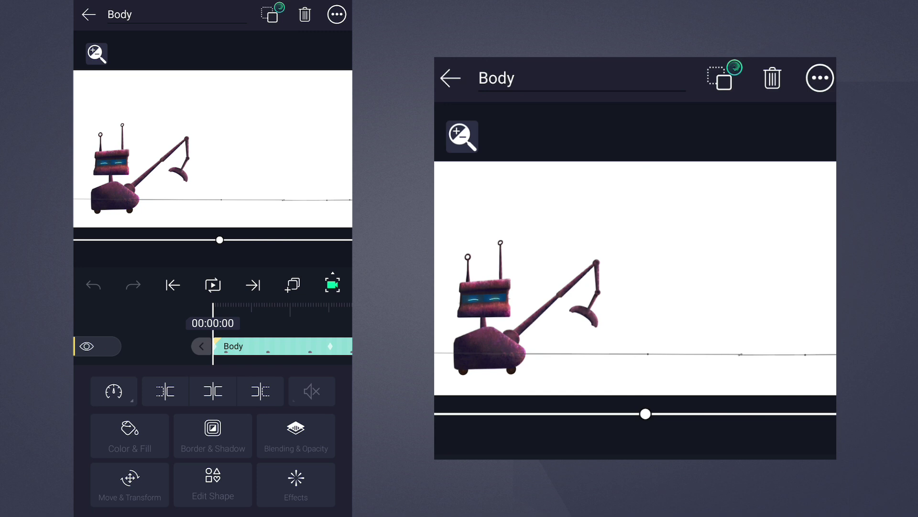
mouse_move(290, 346)
left_mouse_down()
mouse_move(167, 357)
mouse_move(296, 343)
left_mouse_up()
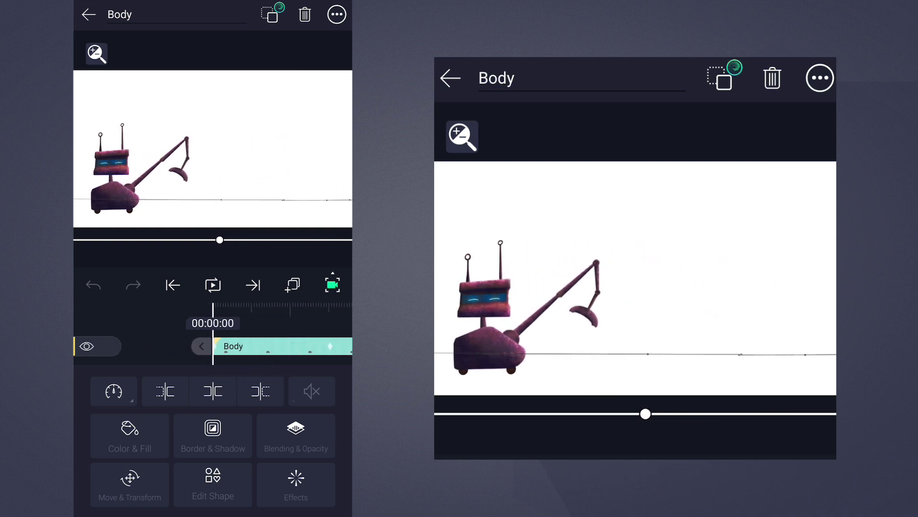
left_click(88, 15)
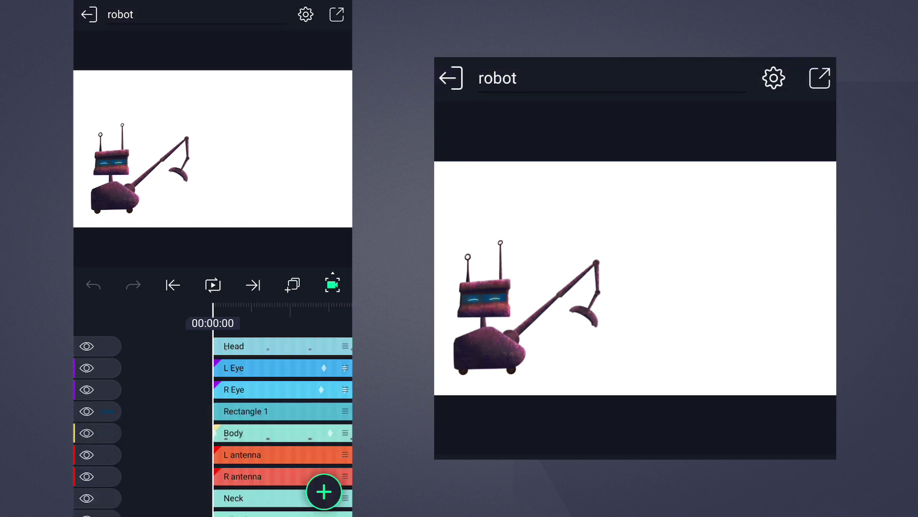
left_click(324, 492)
- Add a Null 1 layer and set it as the Body layer's parent
left_click(237, 346)
left_click(189, 437)
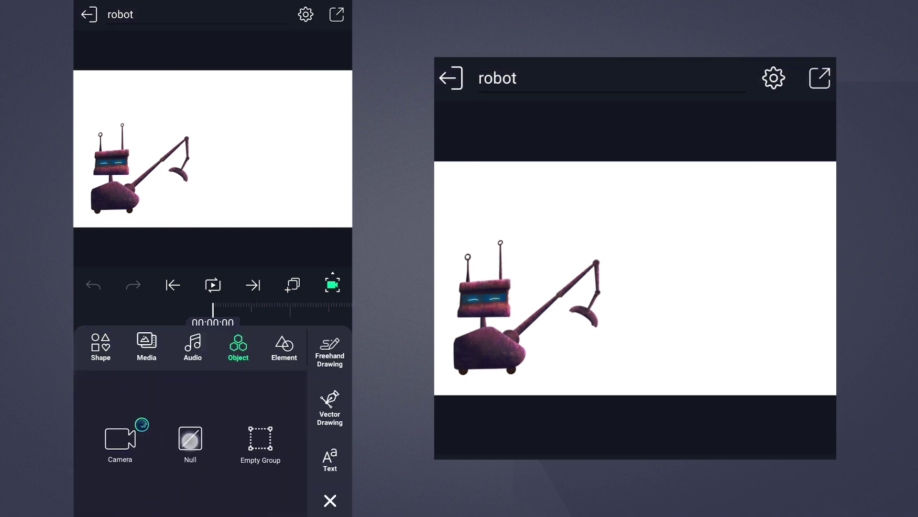
left_click(88, 14)
left_click(237, 452)
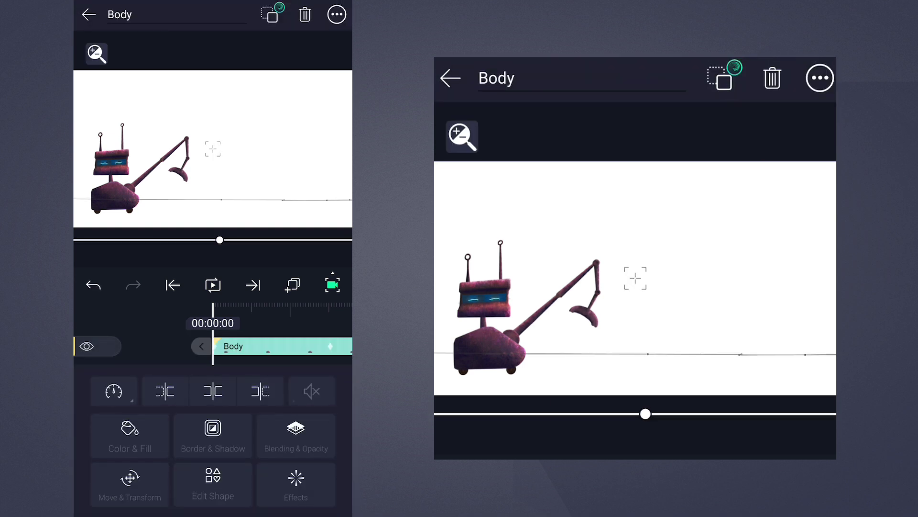
left_click(270, 14)
left_click(193, 76)
left_click(89, 15)
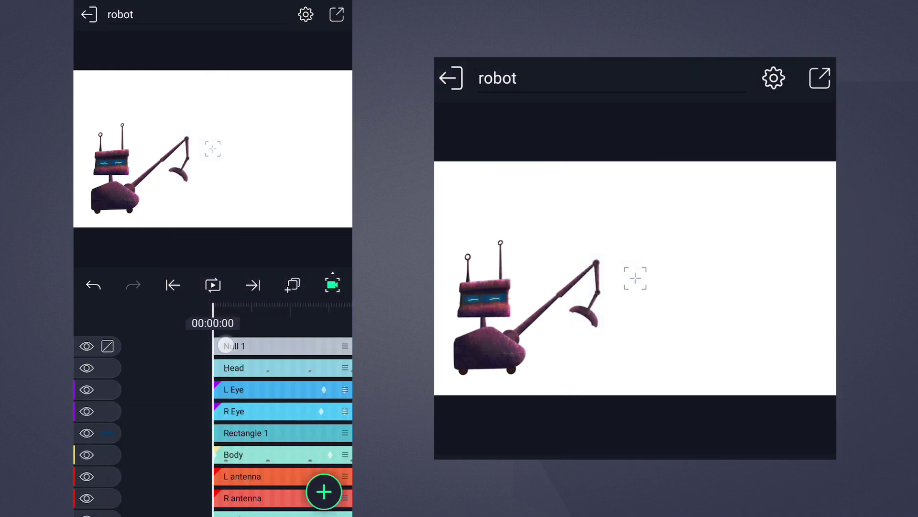
- Keyframe Null 1 rising in position at 00:01:09
left_click(244, 342)
left_click(149, 452)
left_click_drag(287, 316, 186, 316)
left_click_drag(211, 459, 212, 401)
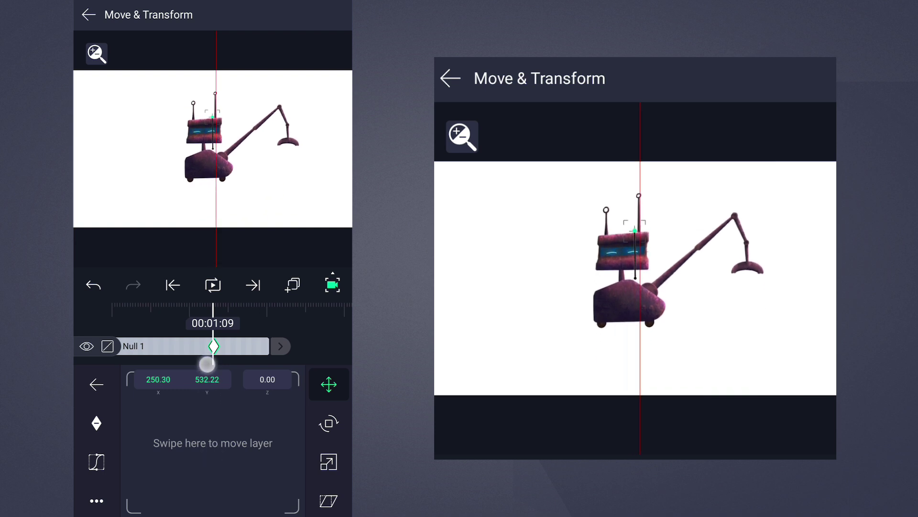
- Reopen the Body layer and scrub back to preview it following Null 1
left_click(96, 384)
left_click(89, 15)
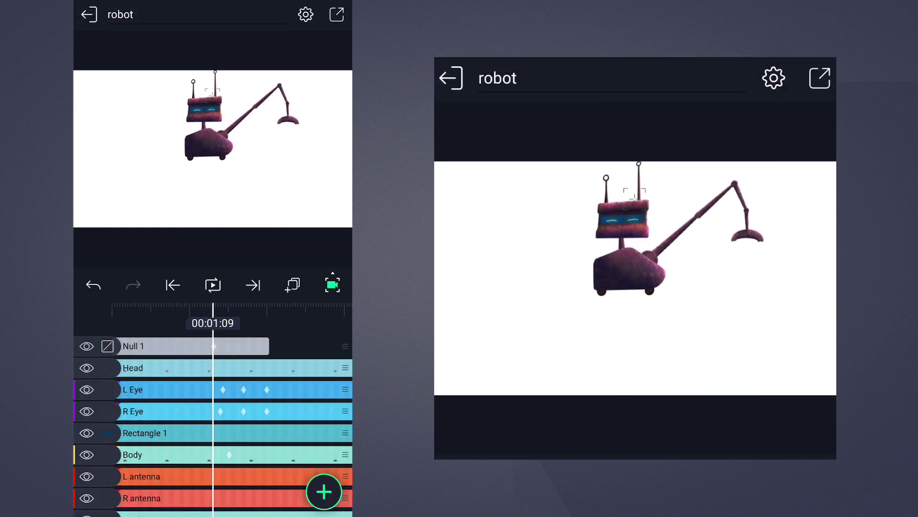
left_click(151, 453)
left_click_drag(154, 346, 260, 359)
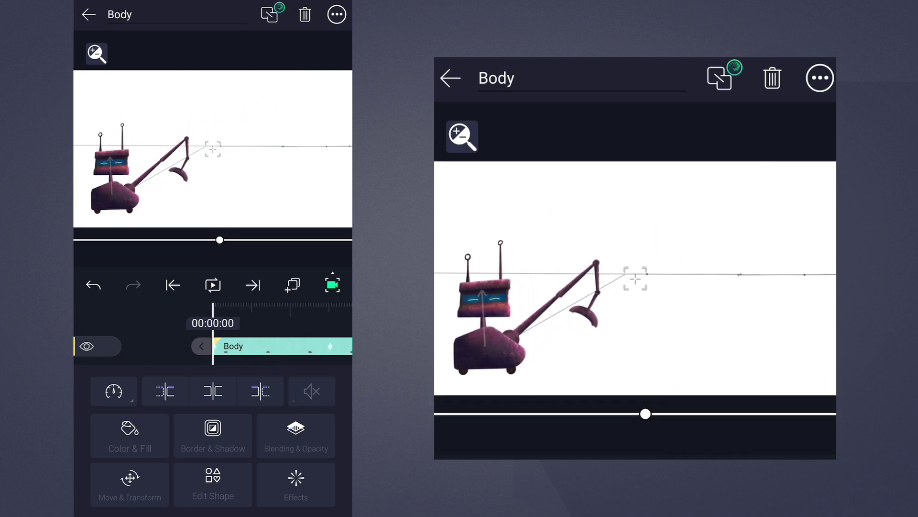
- Shape Null 1's movement easing curve into an ease-out, fast start and slow finish
left_click(88, 15)
left_click(258, 344)
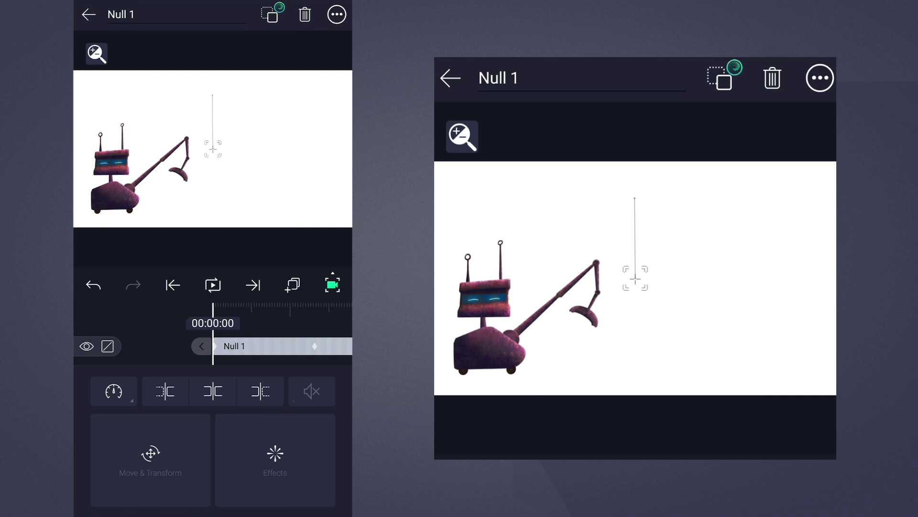
left_click(151, 459)
left_click(98, 461)
left_click_drag(159, 465, 142, 399)
left_click_drag(219, 420, 192, 398)
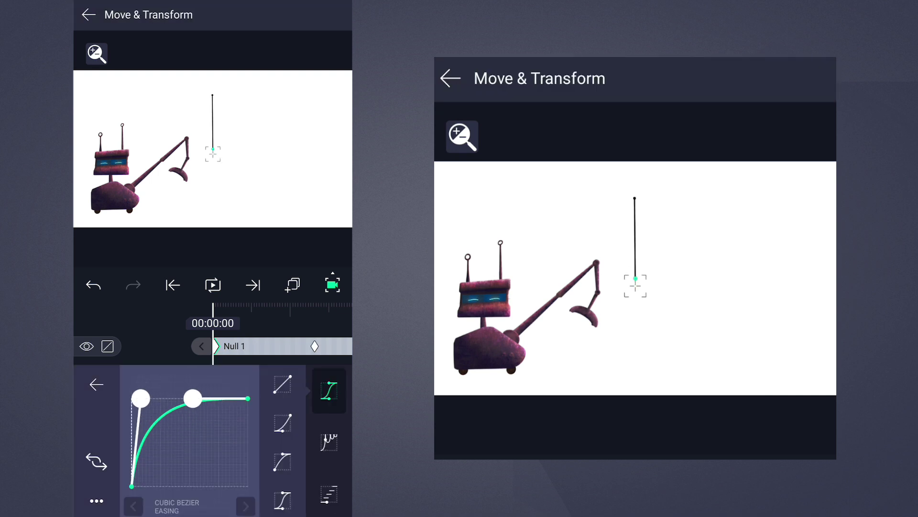
left_click(96, 384)
left_click(96, 384)
- Select the Body layer, scrub its curved path, and play the robot animation from the start
left_click(89, 14)
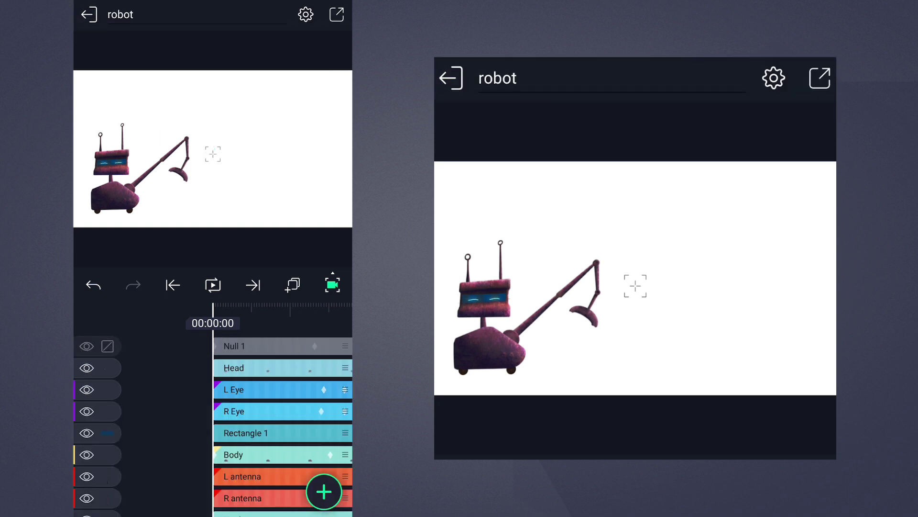
left_click(240, 450)
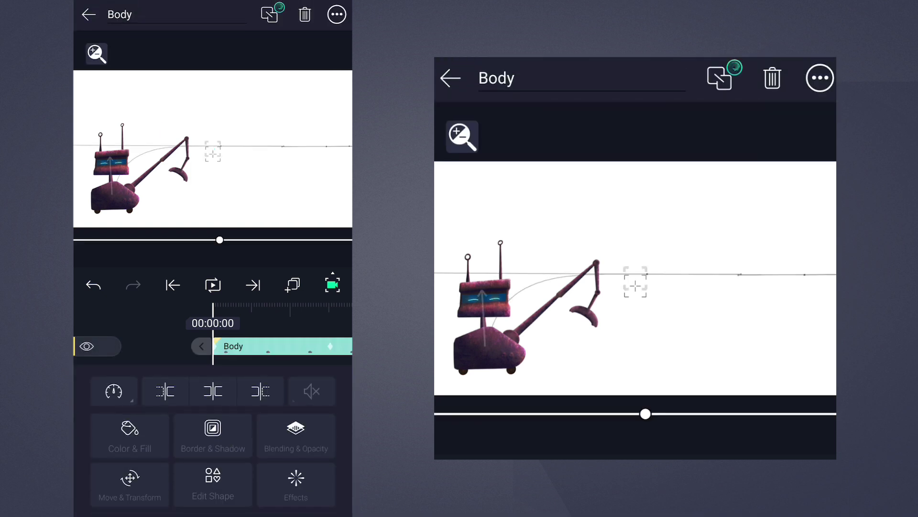
left_click_drag(285, 353, 192, 354)
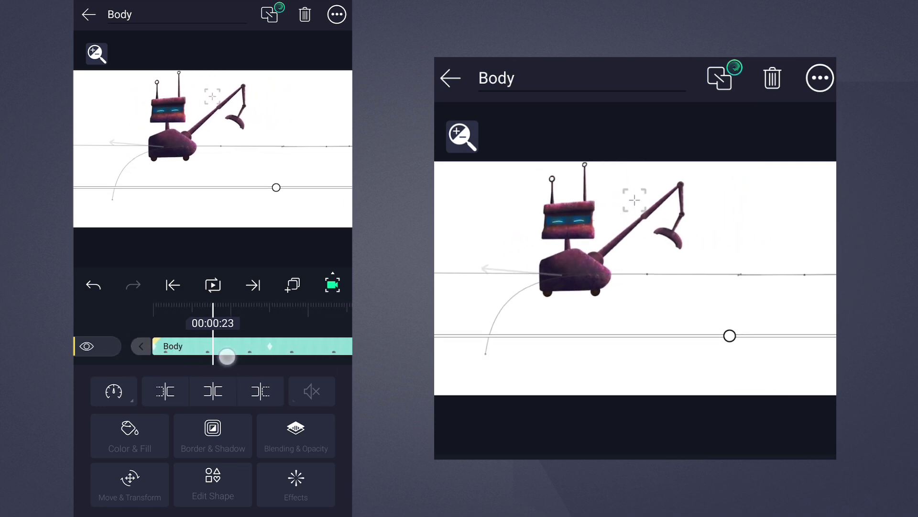
left_click_drag(193, 353, 293, 359)
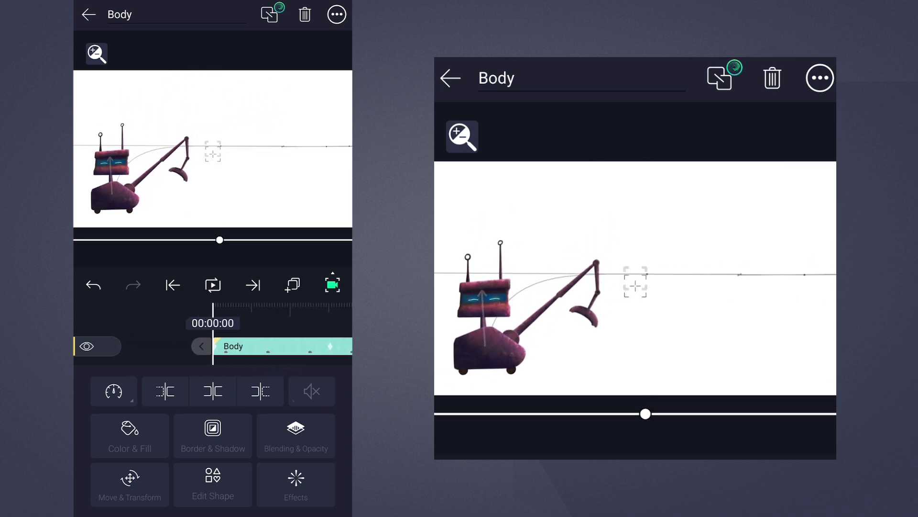
left_click(213, 285)
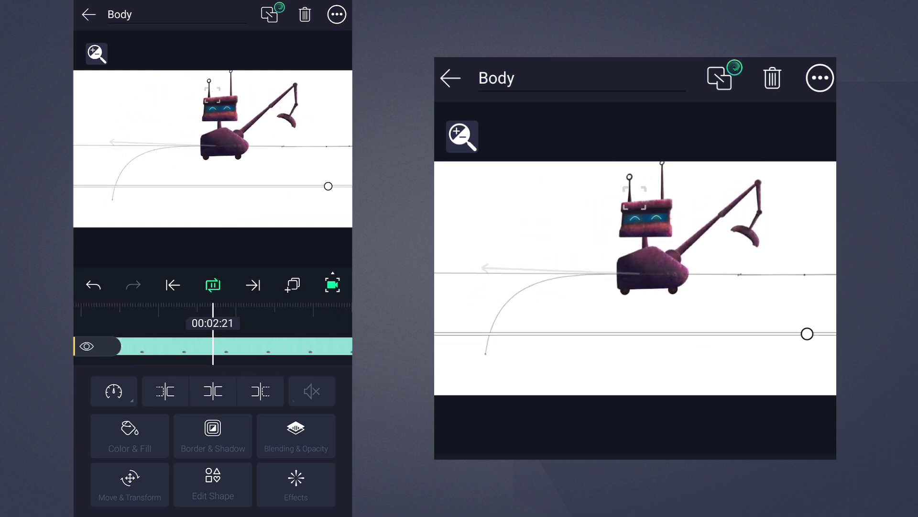
left_click(212, 285)
left_click(173, 285)
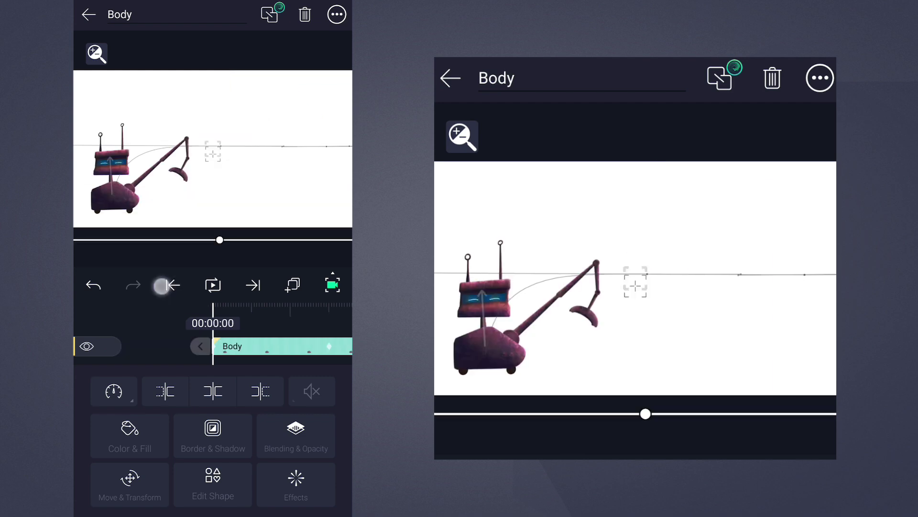
left_click(212, 285)
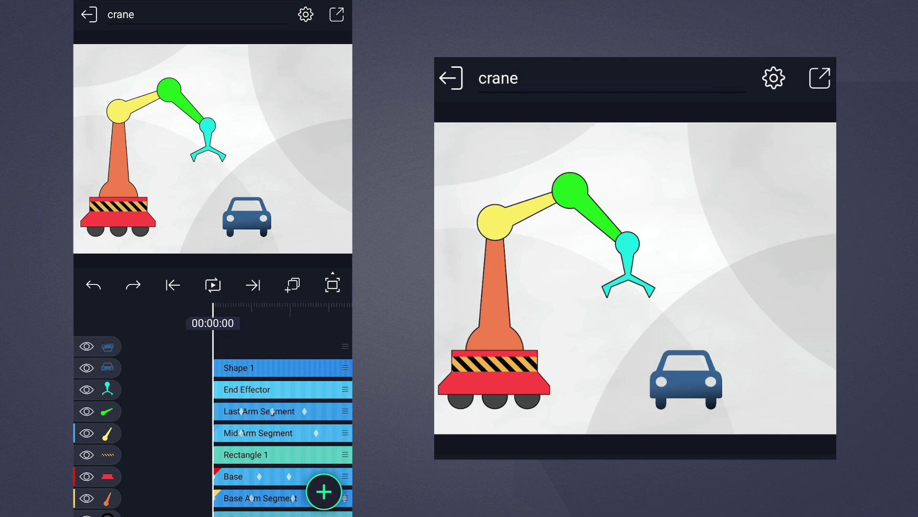
- Rotate the orange Base Arm Segment to -45°, lowering the claw over the car
left_click(230, 498)
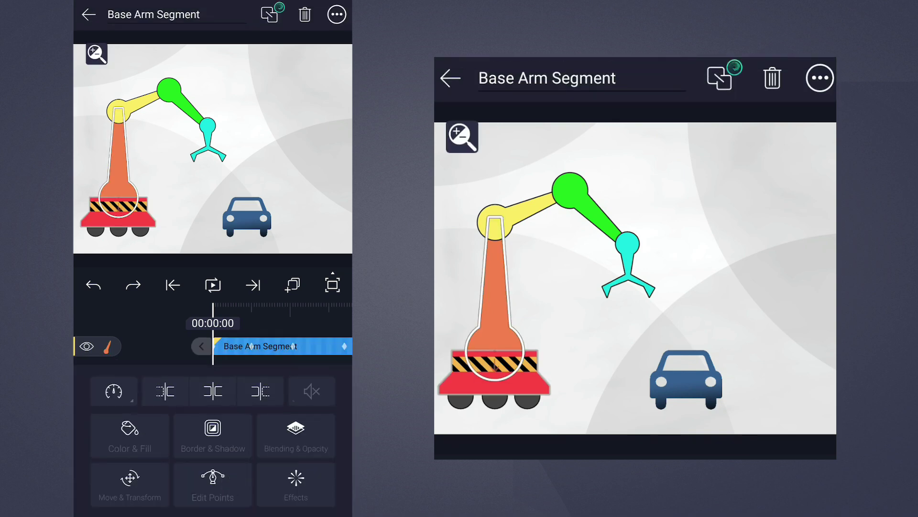
left_click(130, 485)
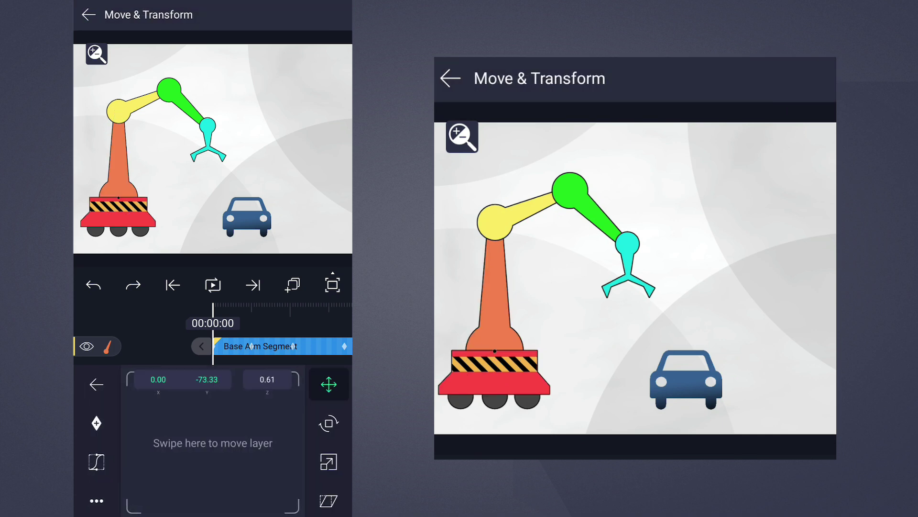
left_click(329, 424)
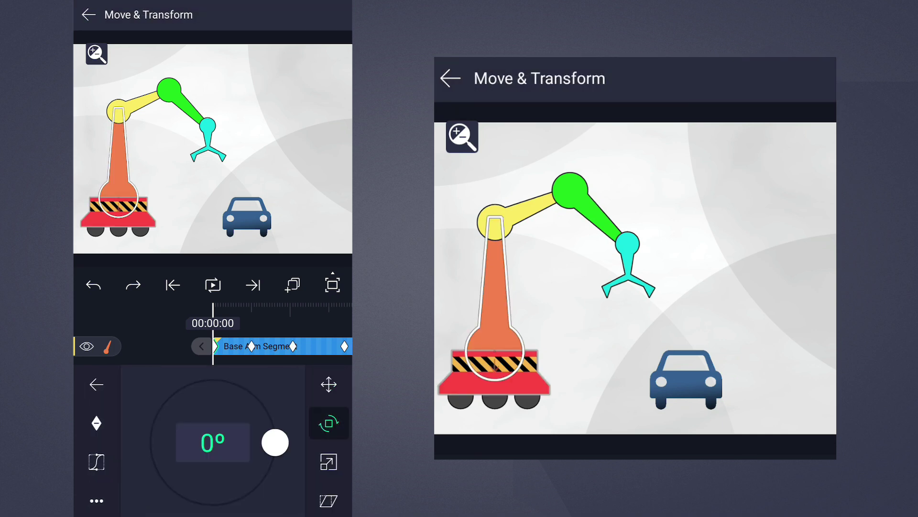
left_click_drag(275, 443, 257, 487)
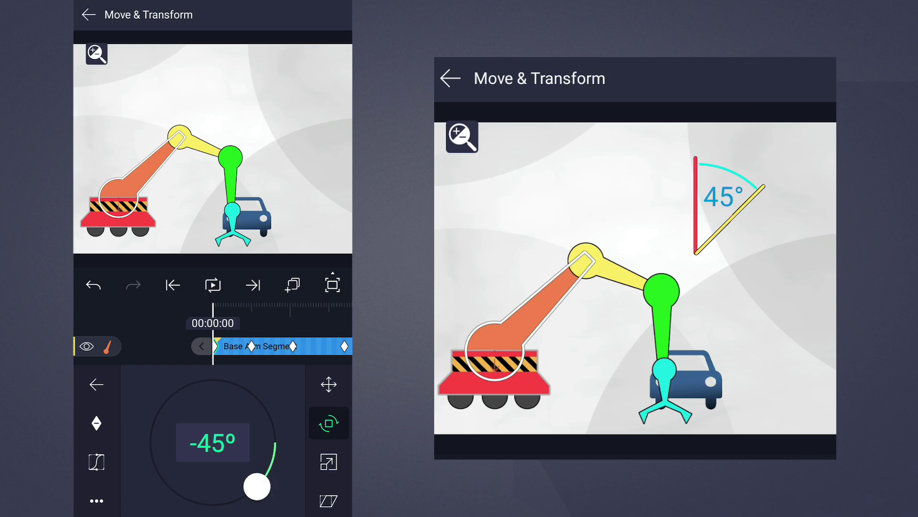
- Rotate the Mid Arm Segment to -45° to bring the gripper onto the car
left_click(88, 15)
left_click(258, 433)
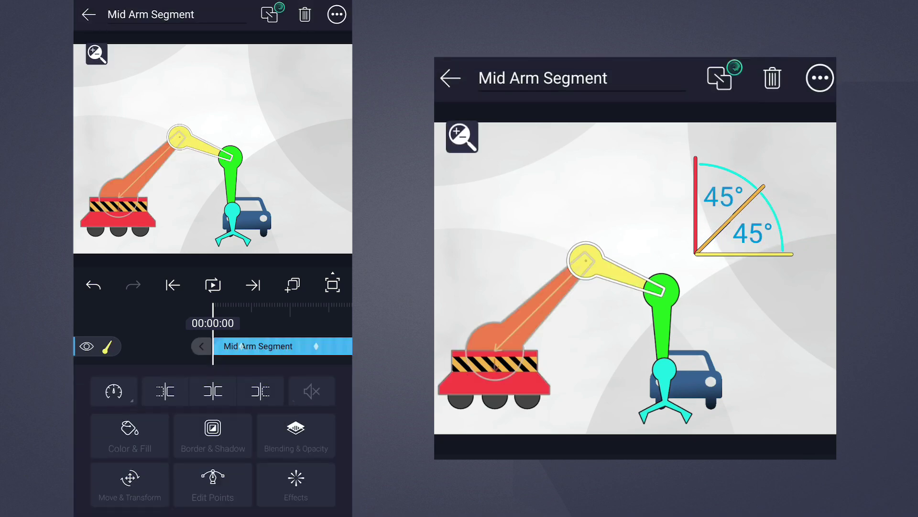
left_click(130, 481)
left_click(329, 422)
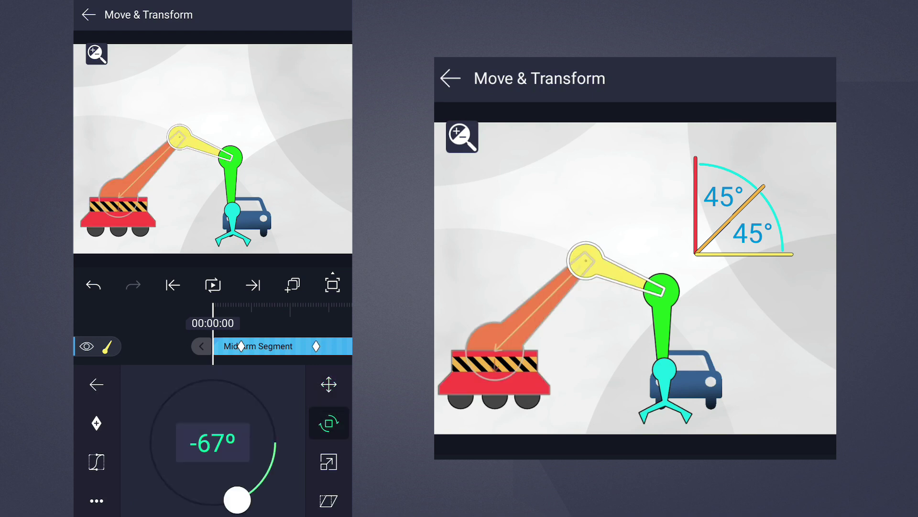
left_click_drag(238, 501, 257, 487)
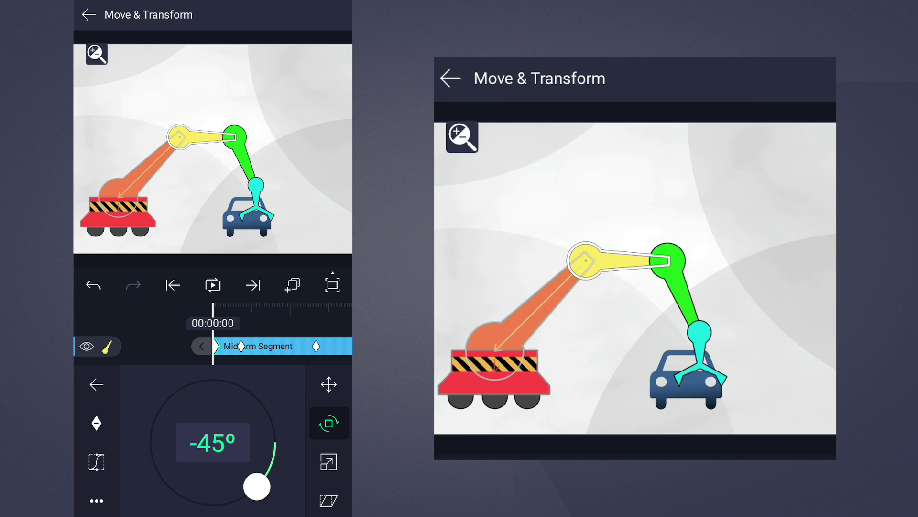
key("Escape")
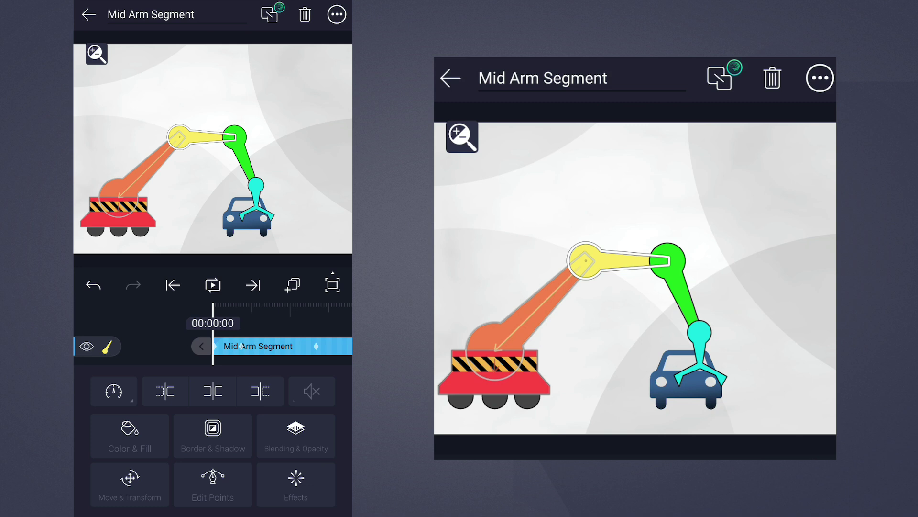
- Undo the mid-arm and base-arm rotations, then deselect to list all crane layers
left_click(93, 285)
left_click(93, 285)
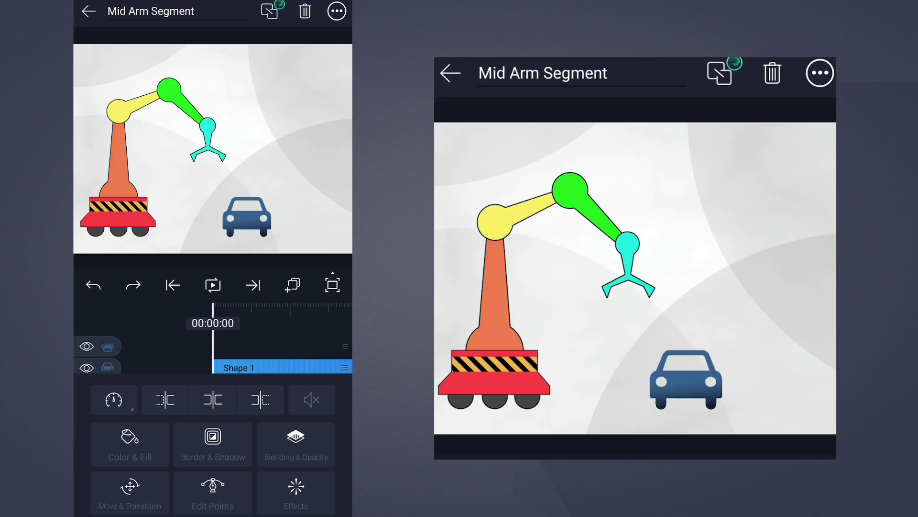
key("Escape")
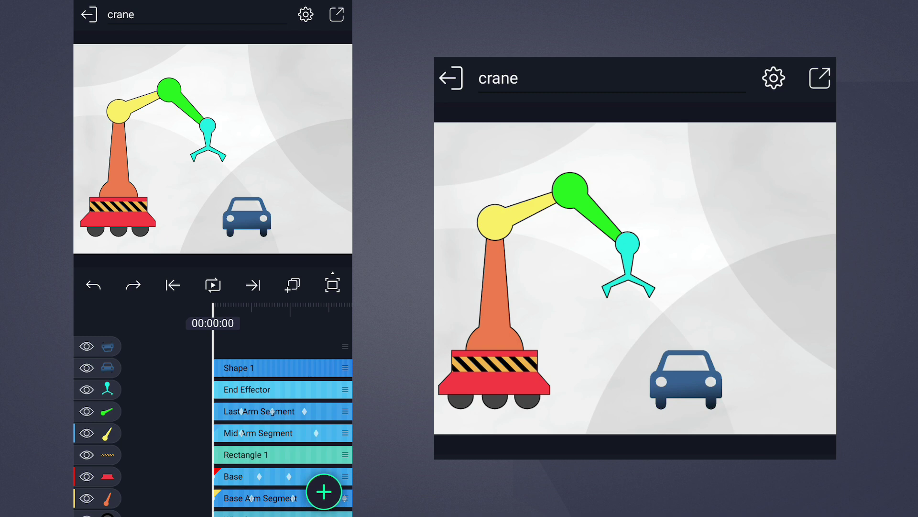
- Set the Base Arm Segment's parent to None and scrub to watch it move
left_click(231, 496)
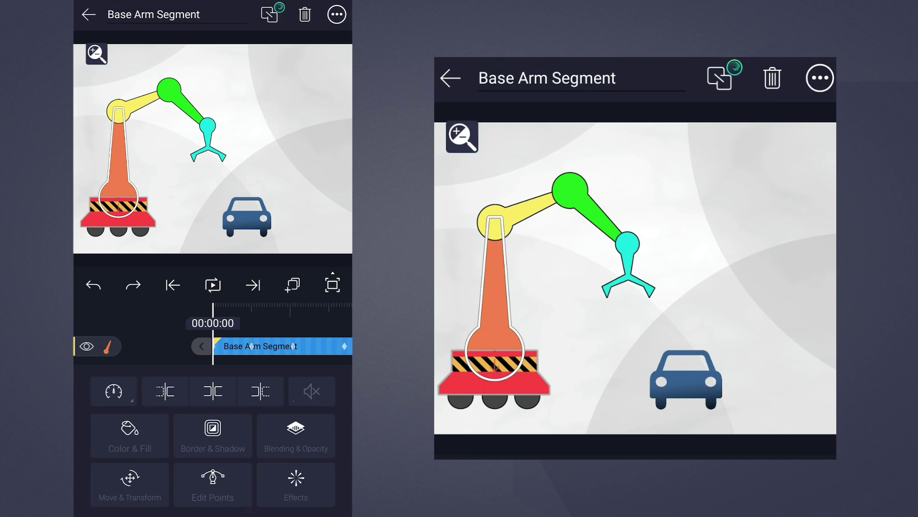
left_click(270, 14)
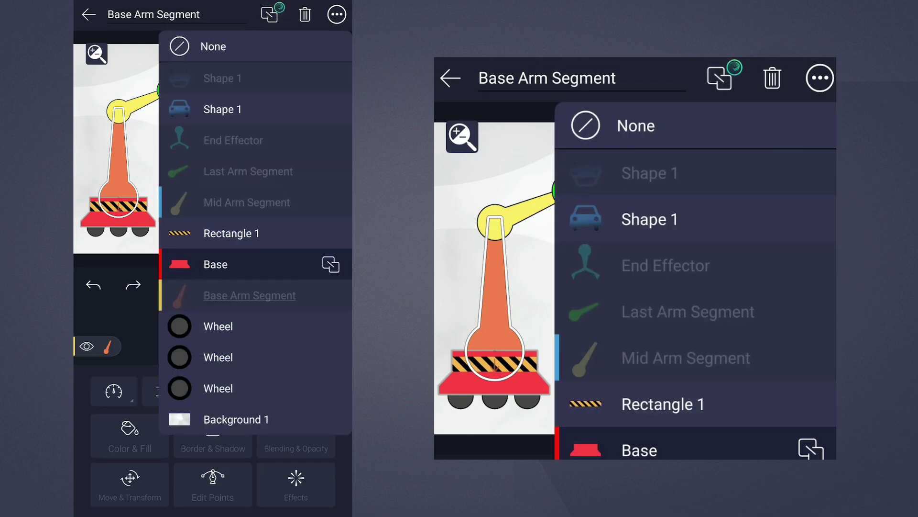
left_click(213, 47)
left_click(89, 14)
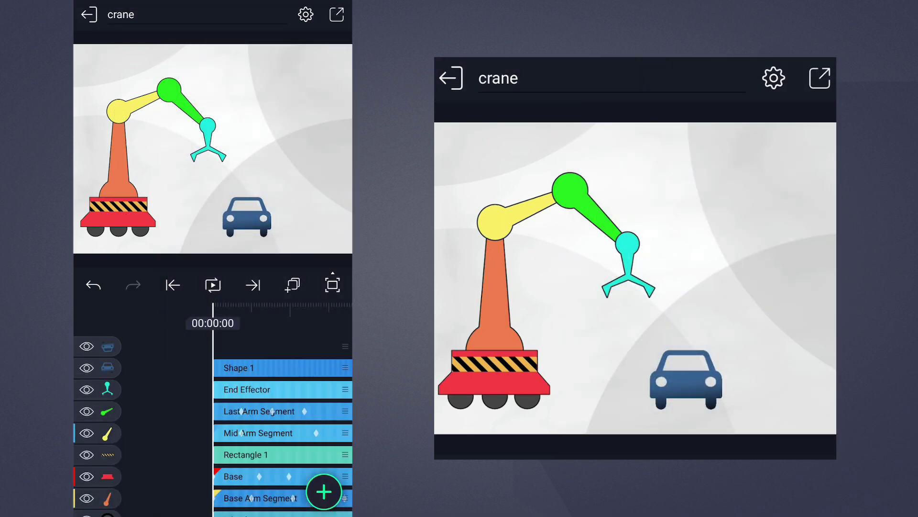
left_click_drag(271, 432, 217, 432)
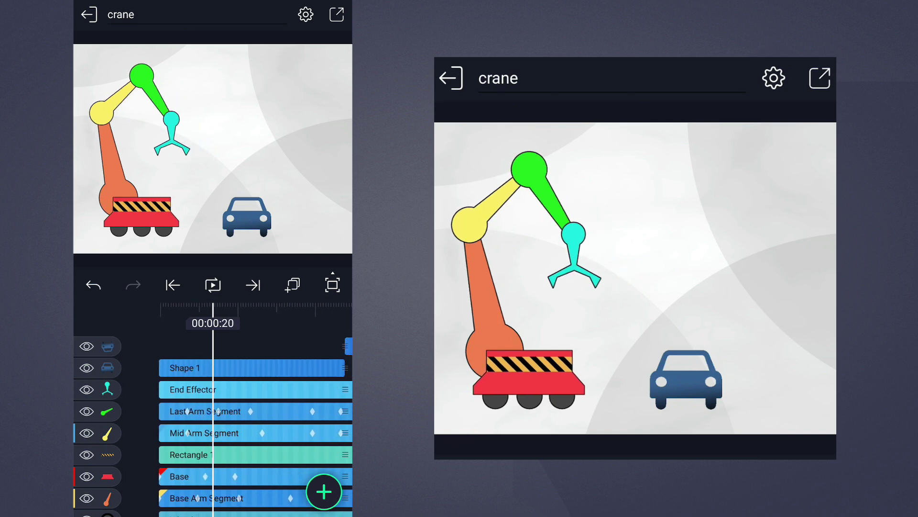
- Parent the Base Arm Segment to the car layer Shape 1, scrub to check, then undo
left_click(237, 498)
left_click(271, 15)
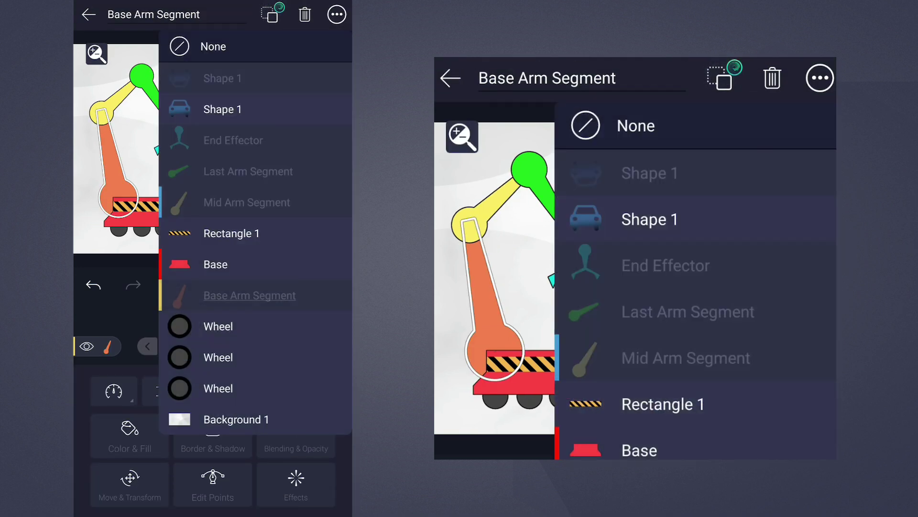
left_click(222, 109)
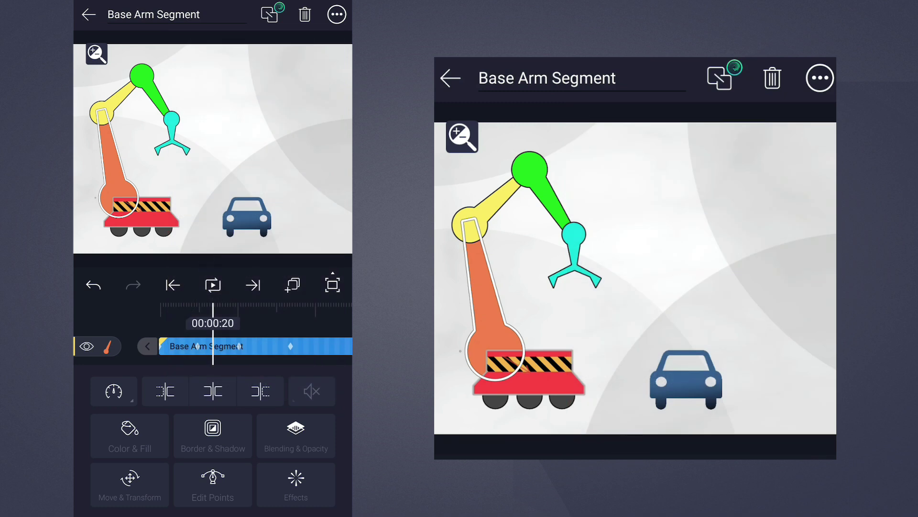
mouse_move(216, 345)
left_mouse_down()
mouse_move(167, 346)
mouse_move(266, 349)
mouse_move(144, 346)
mouse_move(247, 352)
left_mouse_up()
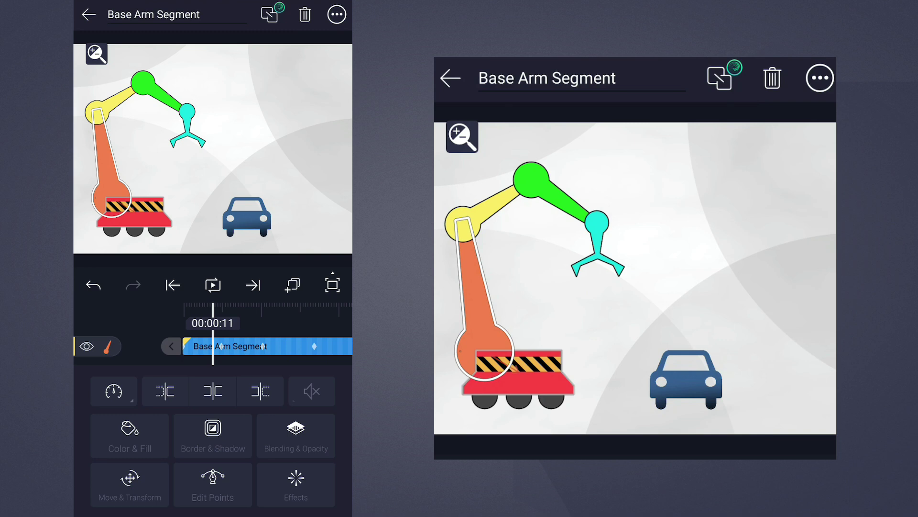
left_click(94, 285)
- Scrub back to 00:00:00 and set Base as the Base Arm Segment's parent
left_click_drag(203, 347, 236, 346)
left_click(271, 14)
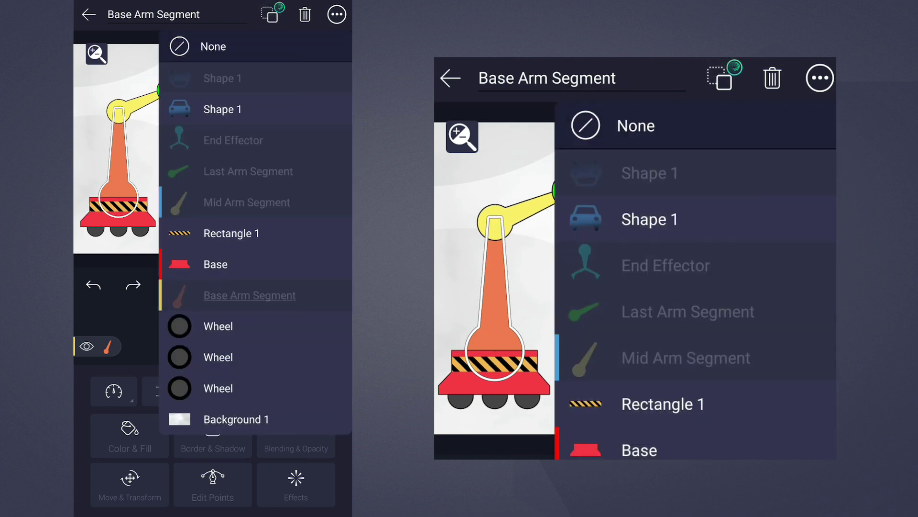
left_click(209, 259)
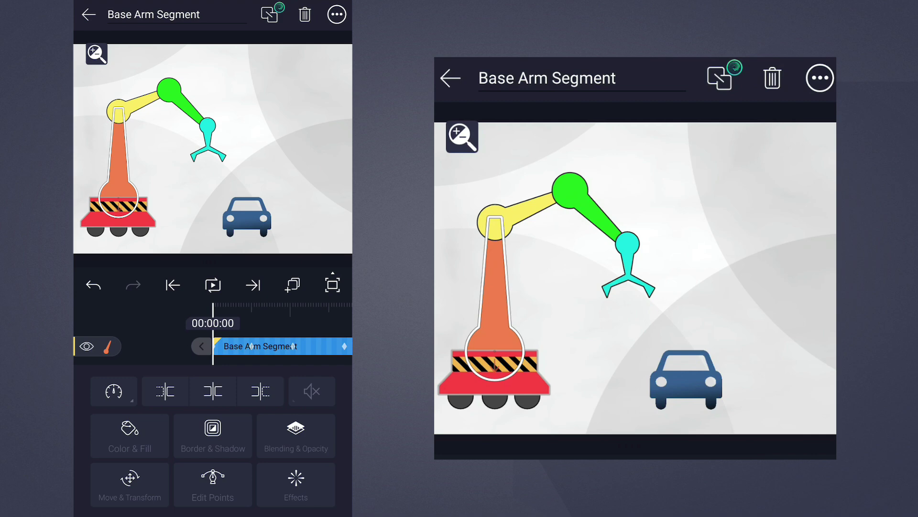